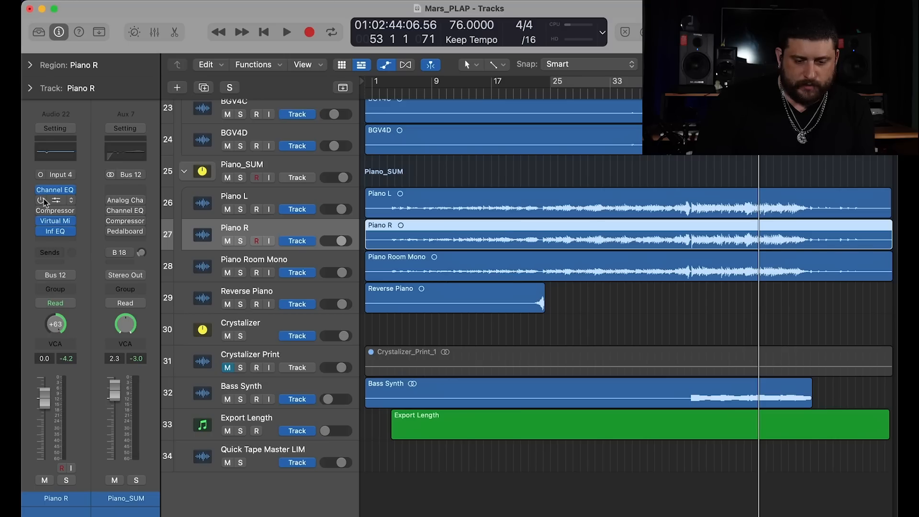
Switch the bypassed plug-ins back on for Piano L and Piano_SUM, and select the Piano Room Mono track
{"action": "key", "text": "Up"}
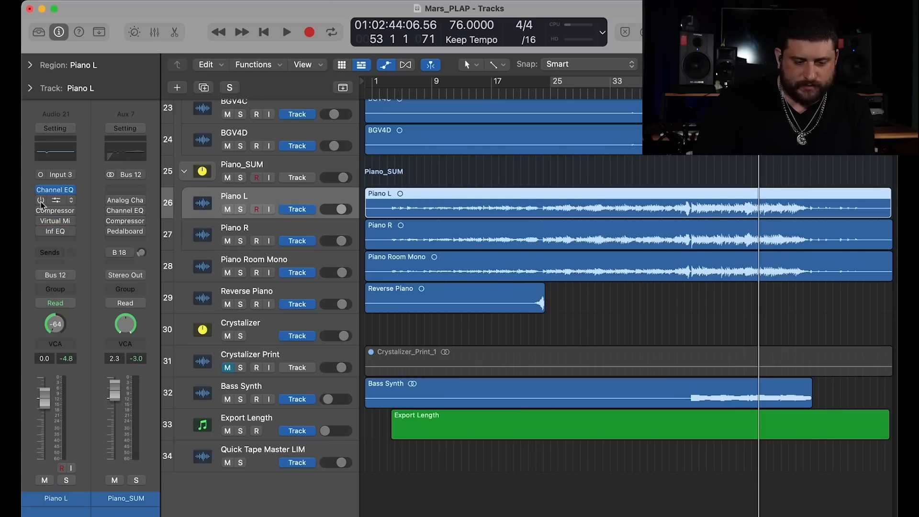
{"action": "key", "text": "Up"}
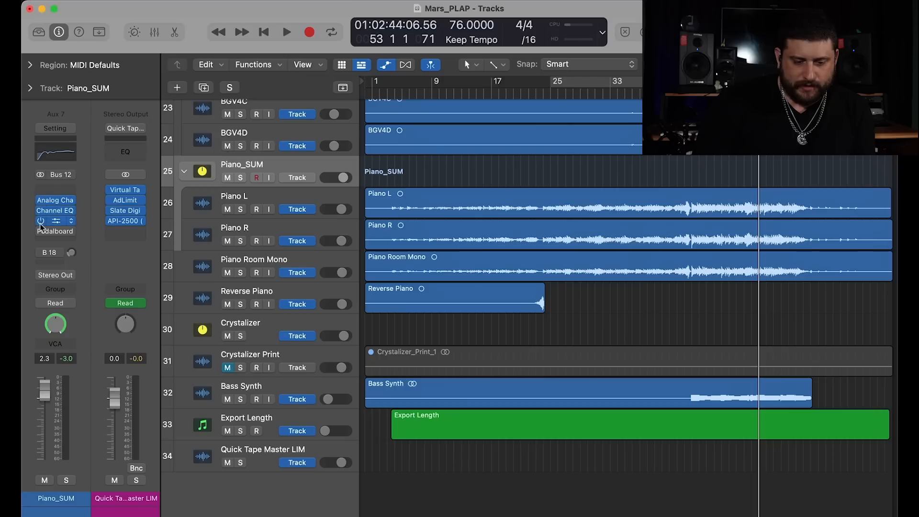
{"action": "key", "text": "Down"}
{"action": "key", "text": "Down"}
{"action": "key", "text": "Down"}
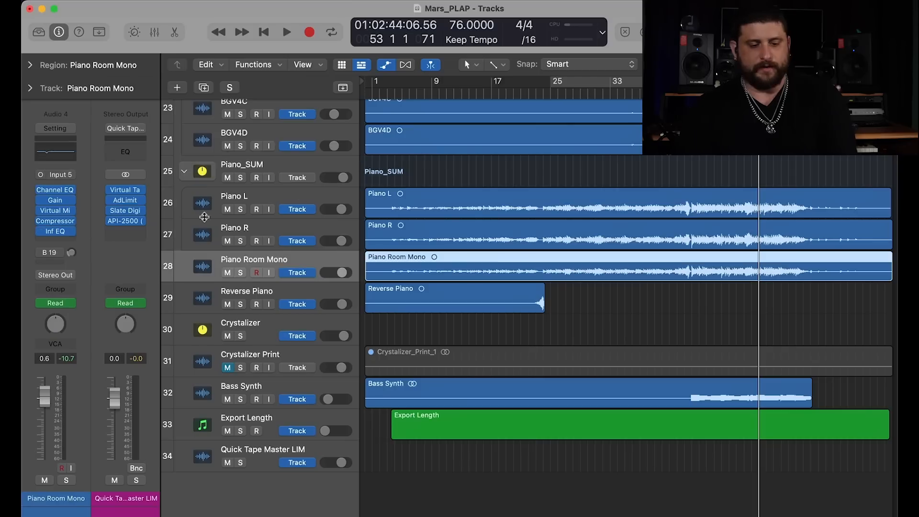
Solo the Piano Room Mono track with its plug-ins bypassed and play it from about bar 44
{"action": "left_click", "coordinate": [240, 272]}
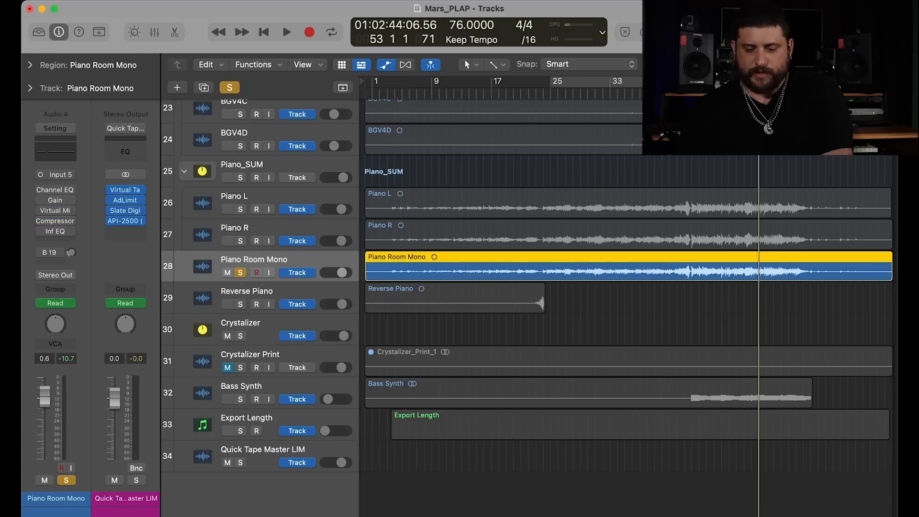
{"action": "left_click", "coordinate": [692, 94]}
{"action": "key", "text": "space"}
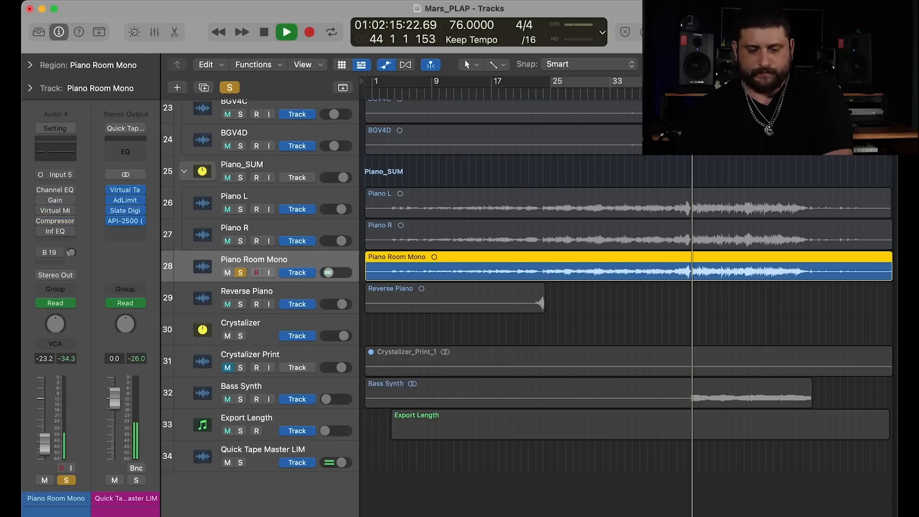
Turn off automation reading on Piano Room Mono and raise its volume to -4.5 dB
{"action": "left_click", "coordinate": [43, 302]}
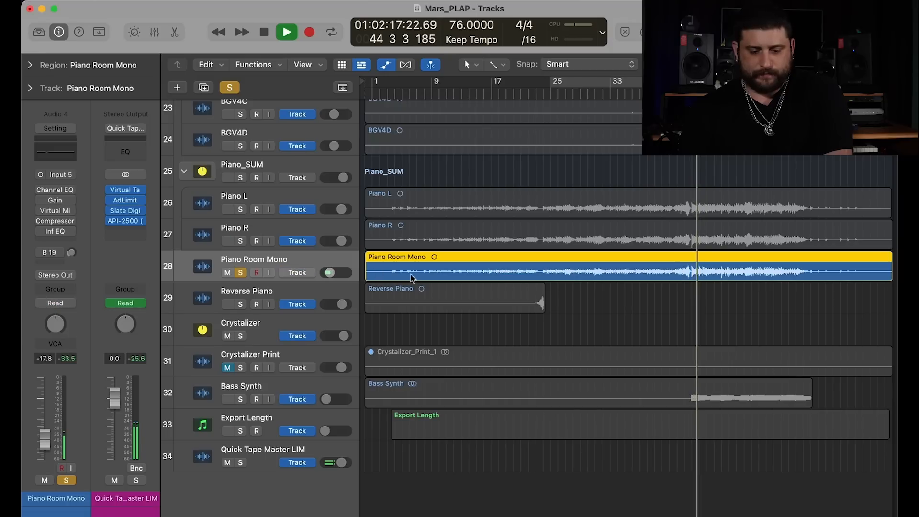
{"action": "left_click_drag", "start_coordinate": [335, 277], "coordinate": [338, 276]}
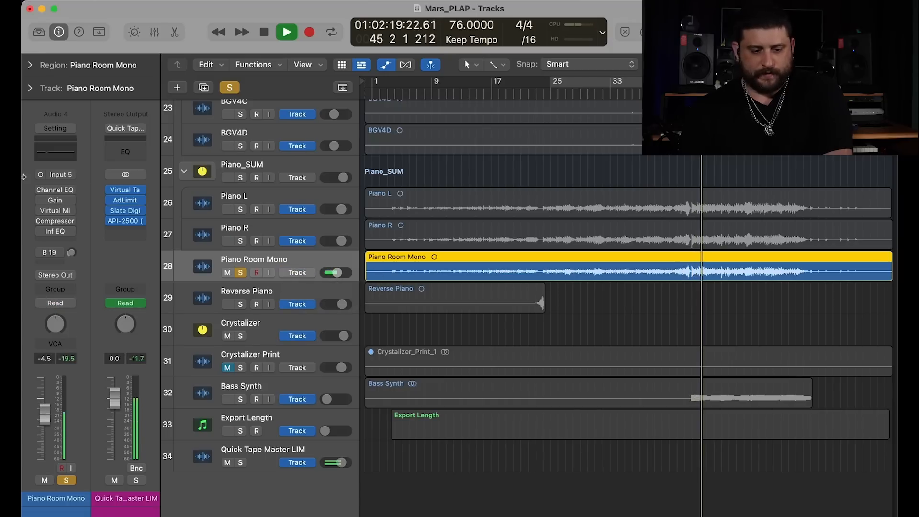
Switch on the Channel EQ and Gain plug-ins on Piano Room Mono, checking each one's settings during playback
{"action": "left_click", "coordinate": [41, 190]}
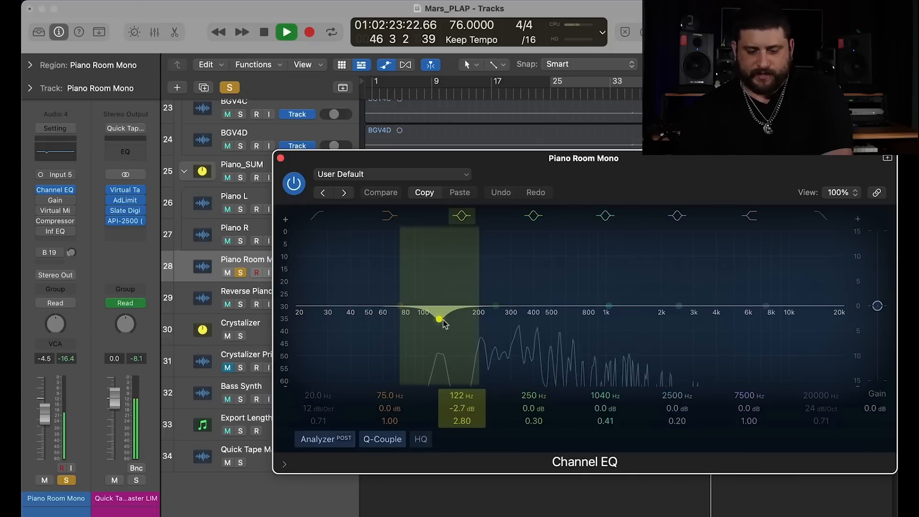
{"action": "left_click", "coordinate": [280, 158]}
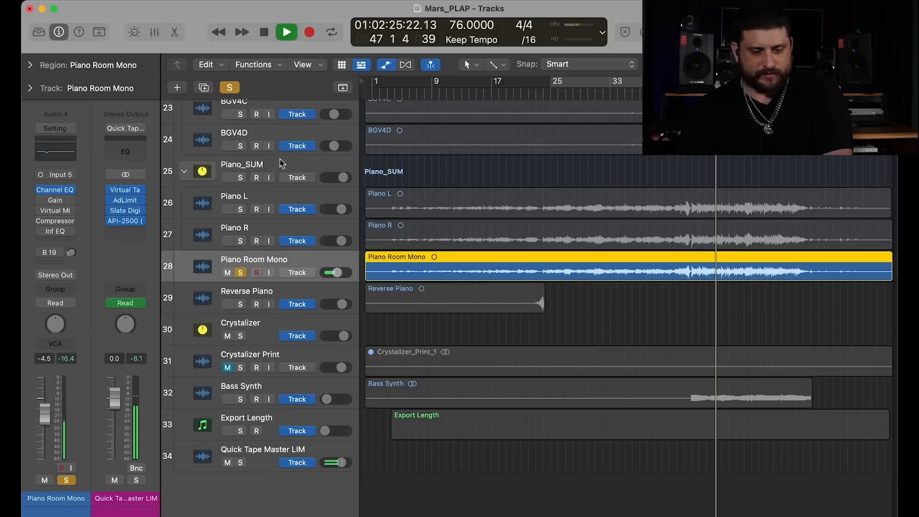
{"action": "left_click", "coordinate": [41, 200]}
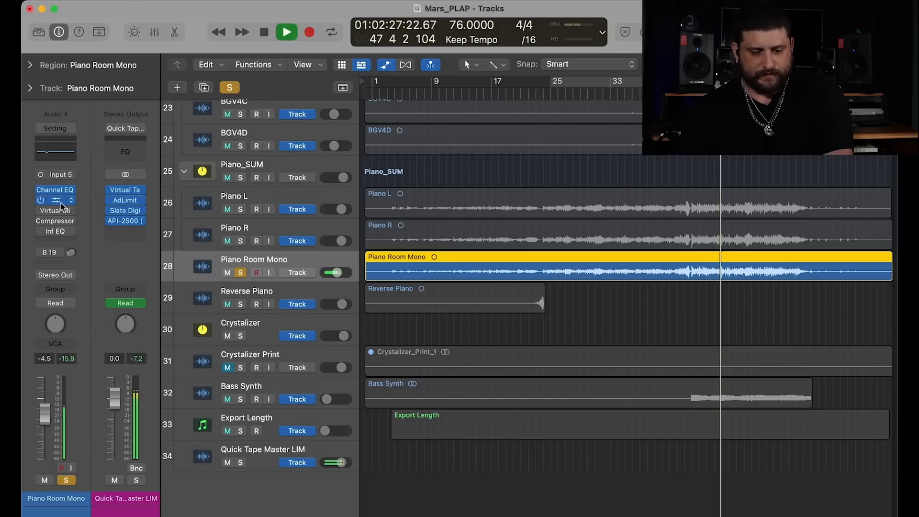
{"action": "left_click", "coordinate": [62, 203]}
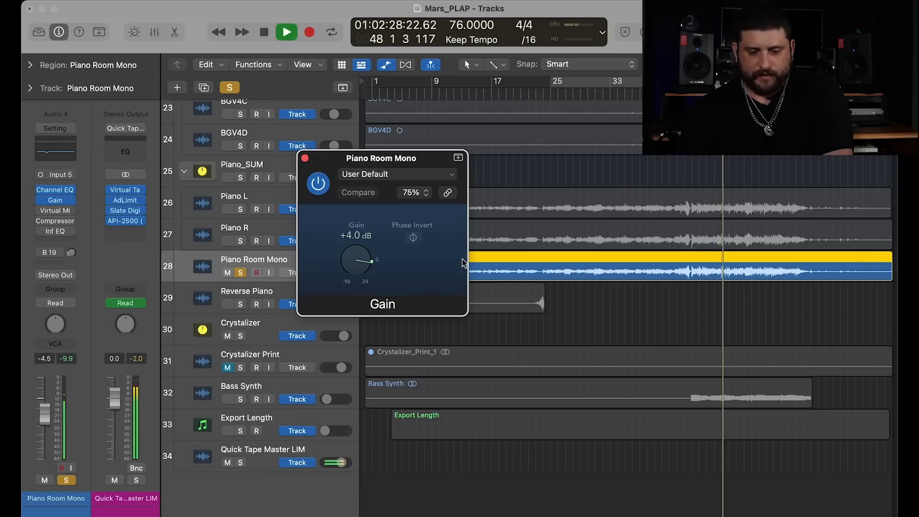
{"action": "left_click", "coordinate": [305, 158]}
Switch on the remaining Piano Room Mono plug-ins, checking Virtual Mix Rack and comparing Infinity EQ with bypass, and stop playback
{"action": "mouse_move", "coordinate": [44, 212]}
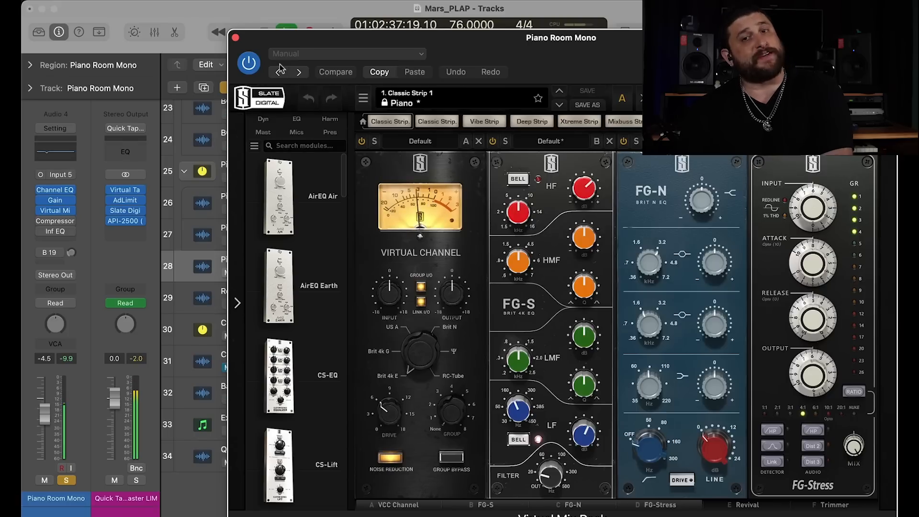
{"action": "left_click", "coordinate": [236, 37]}
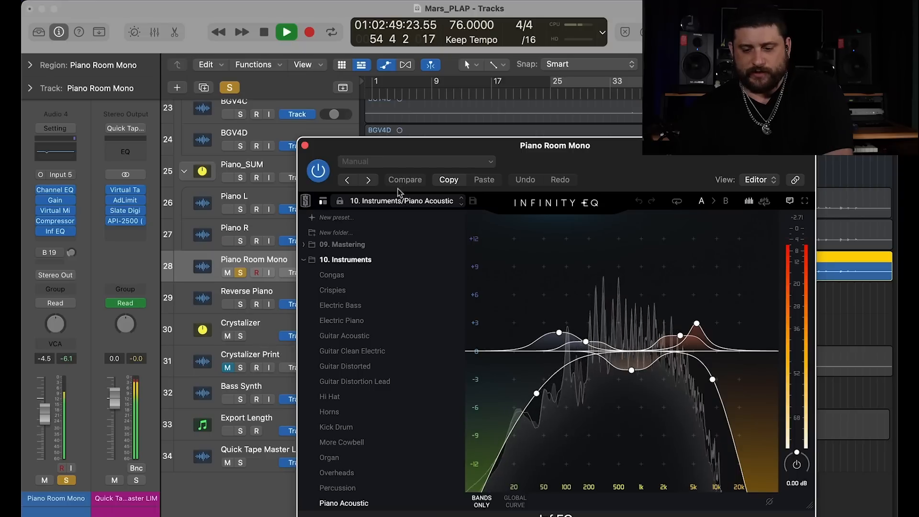
{"action": "left_click", "coordinate": [318, 172]}
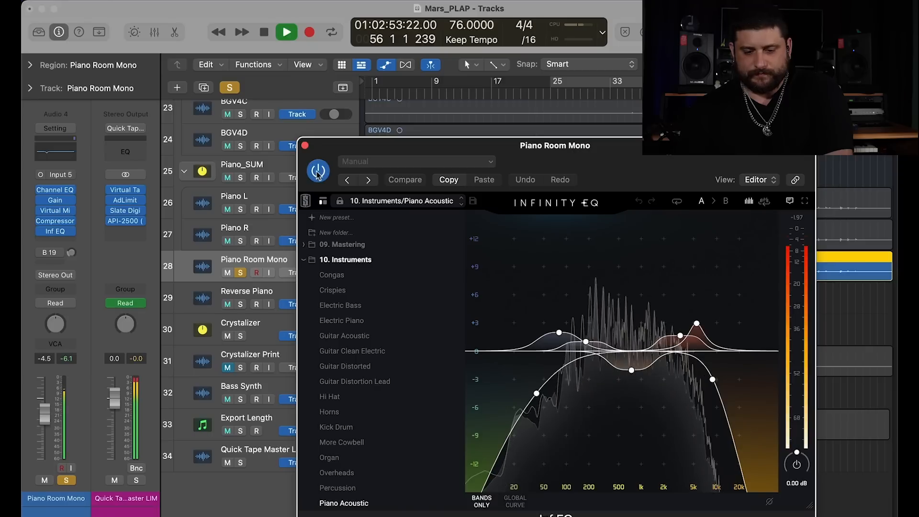
{"action": "left_click", "coordinate": [305, 146]}
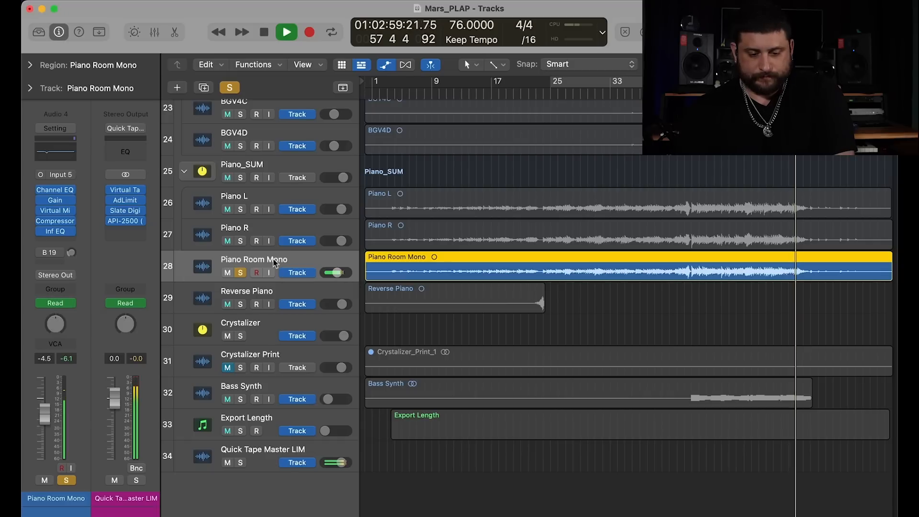
{"action": "key", "text": "space"}
Solo Piano L, Piano R and Piano_SUM, and take Piano Room Mono out of solo
{"action": "left_click", "coordinate": [266, 223]}
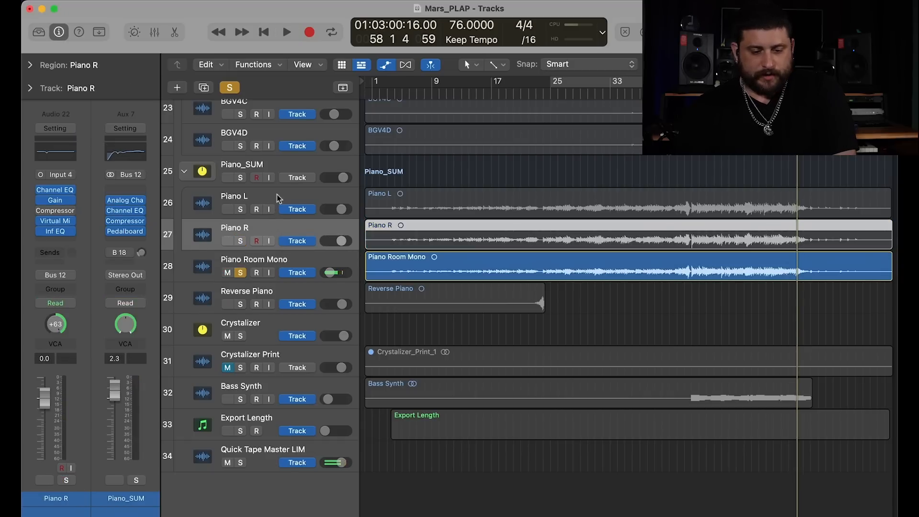
{"action": "left_click", "coordinate": [278, 198]}
{"action": "left_click", "coordinate": [260, 231]}
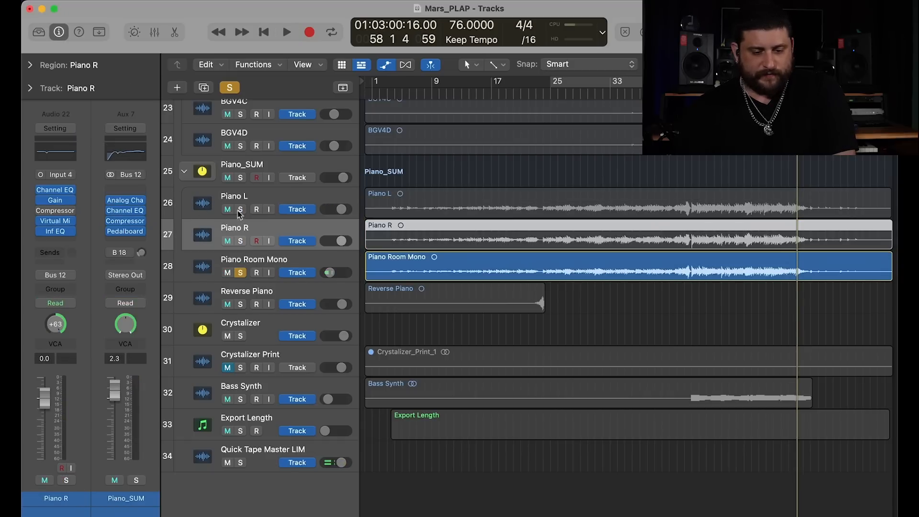
{"action": "left_click", "coordinate": [262, 200], "text": "shift"}
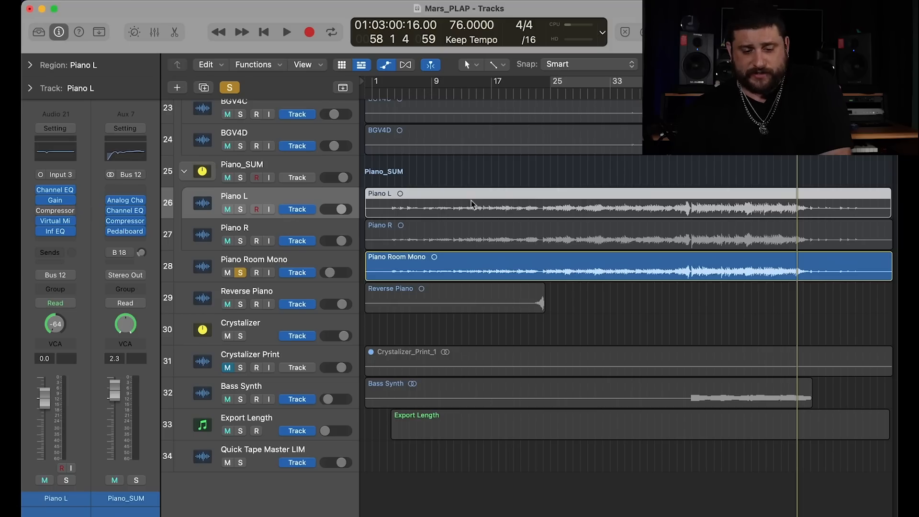
{"action": "left_click", "coordinate": [241, 210]}
{"action": "left_click", "coordinate": [241, 241]}
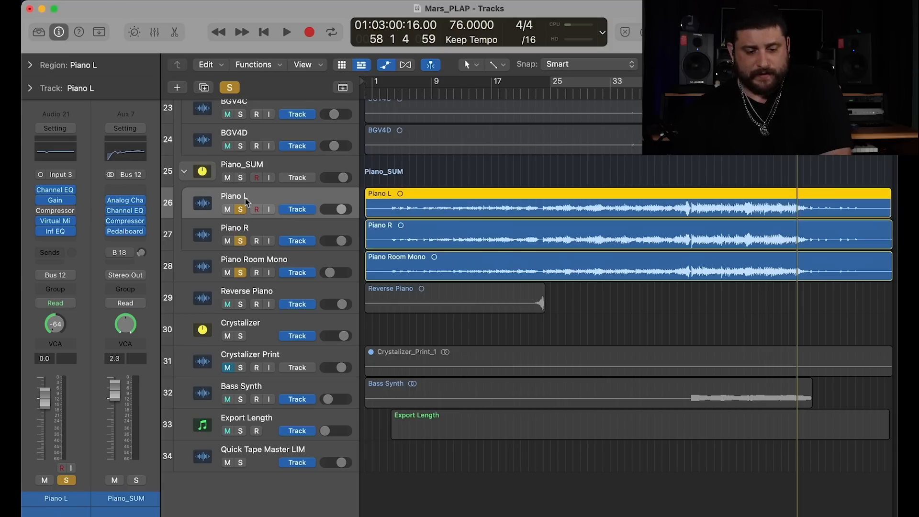
{"action": "left_click", "coordinate": [241, 178]}
{"action": "left_click", "coordinate": [240, 273]}
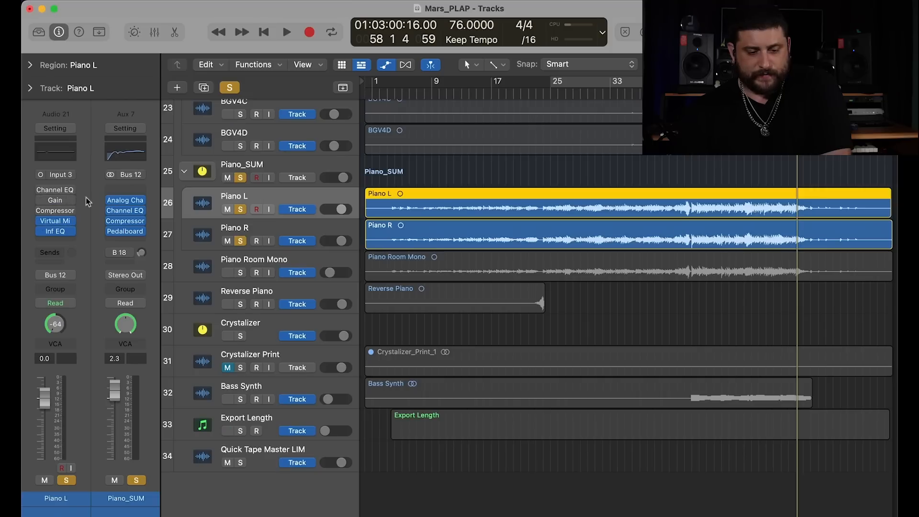
Bypass the plug-ins on Piano_SUM and play the soloed piano tracks with cycle mode on
{"action": "key", "text": "Up"}
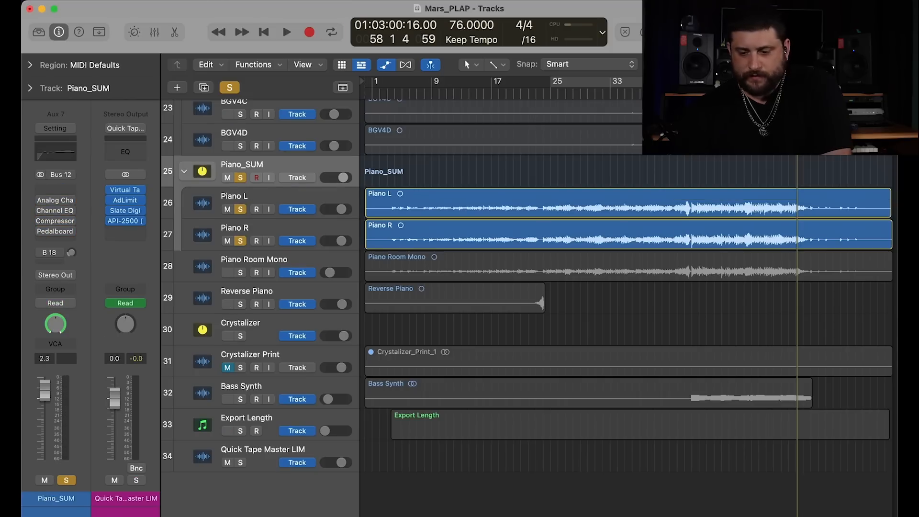
{"action": "key", "text": "c"}
{"action": "key", "text": "space"}
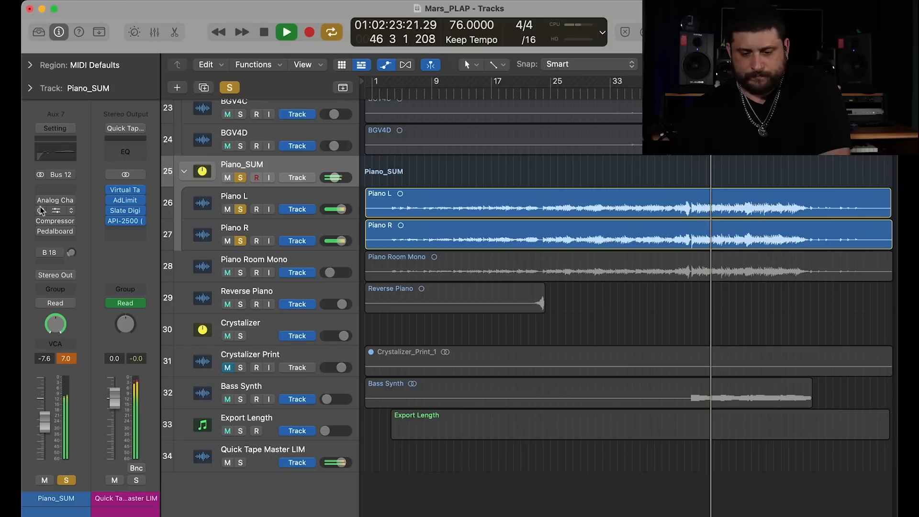
Switch the Piano_SUM plug-ins back on and remove the Pedalboard plug-in from that channel
{"action": "left_click", "coordinate": [284, 201]}
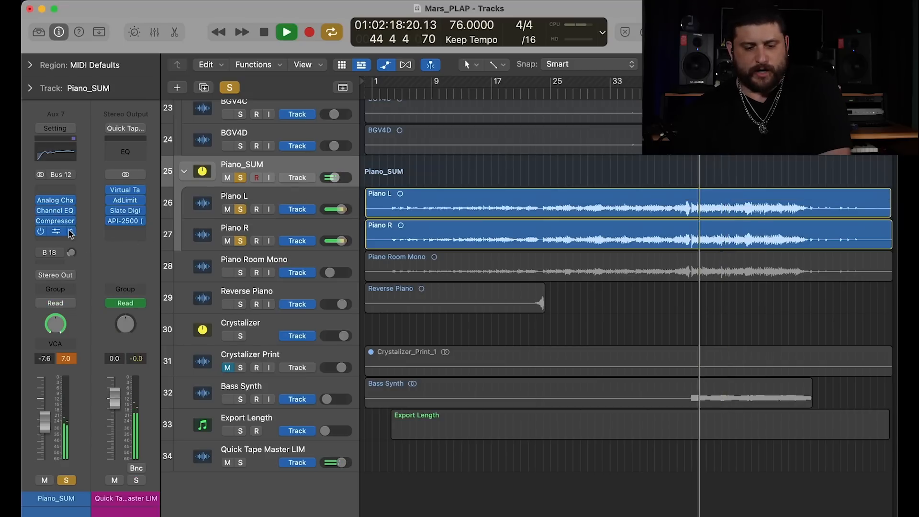
{"action": "left_click", "coordinate": [71, 231]}
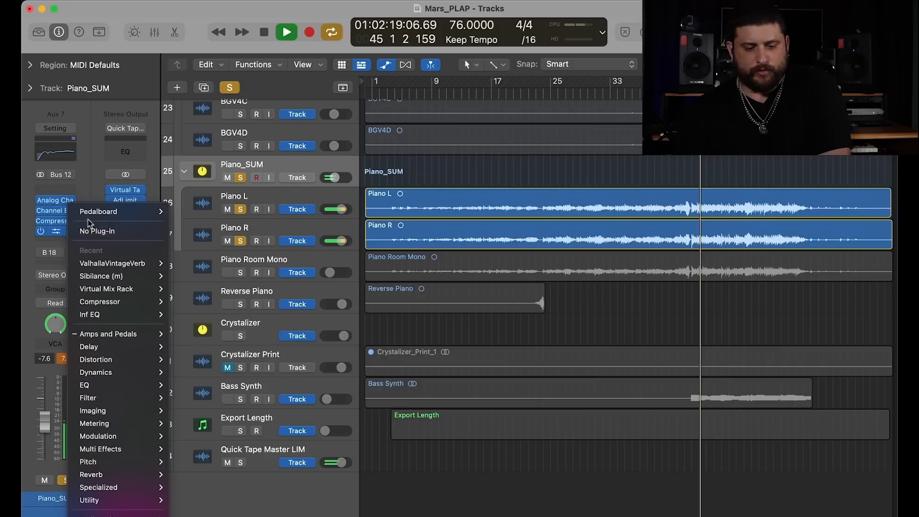
{"action": "left_click", "coordinate": [91, 231]}
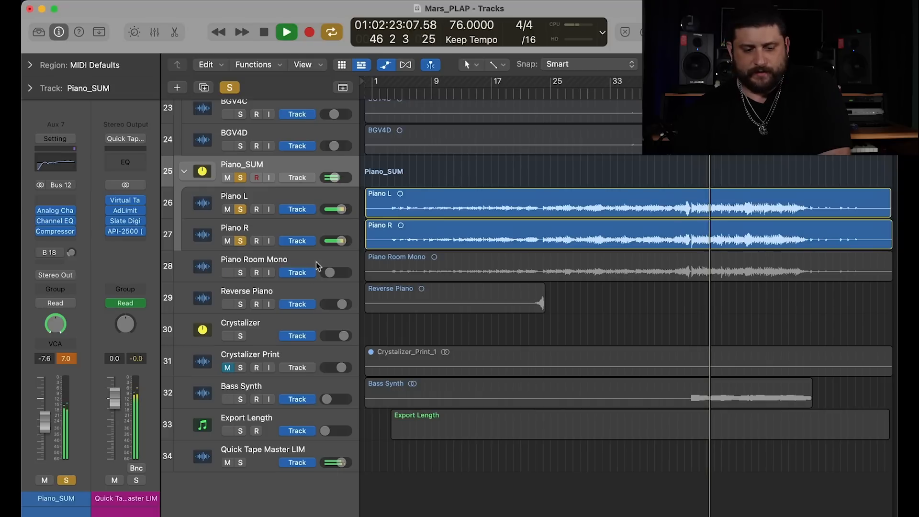
Add Piano Room Mono to the soloed tracks and raise the Piano_SUM volume to -6.4 dB
{"action": "left_click", "coordinate": [241, 274]}
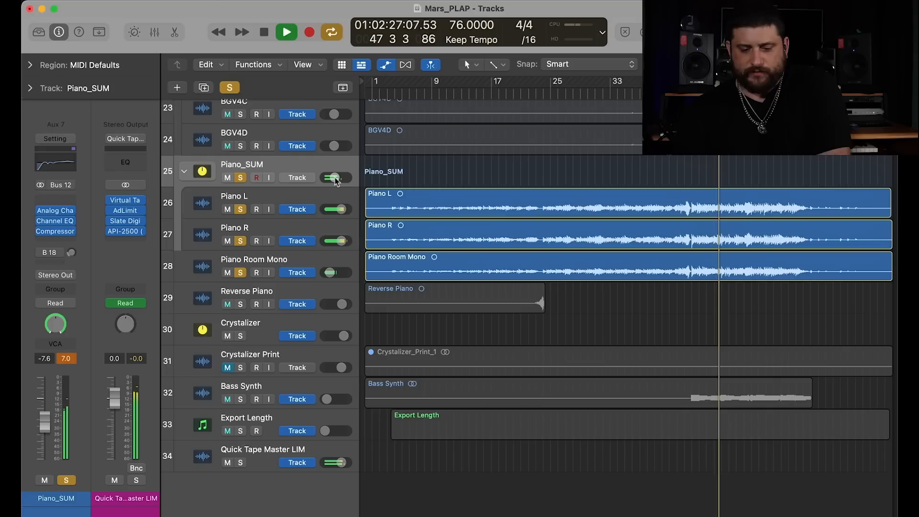
{"action": "left_click_drag", "start_coordinate": [339, 181], "coordinate": [340, 181]}
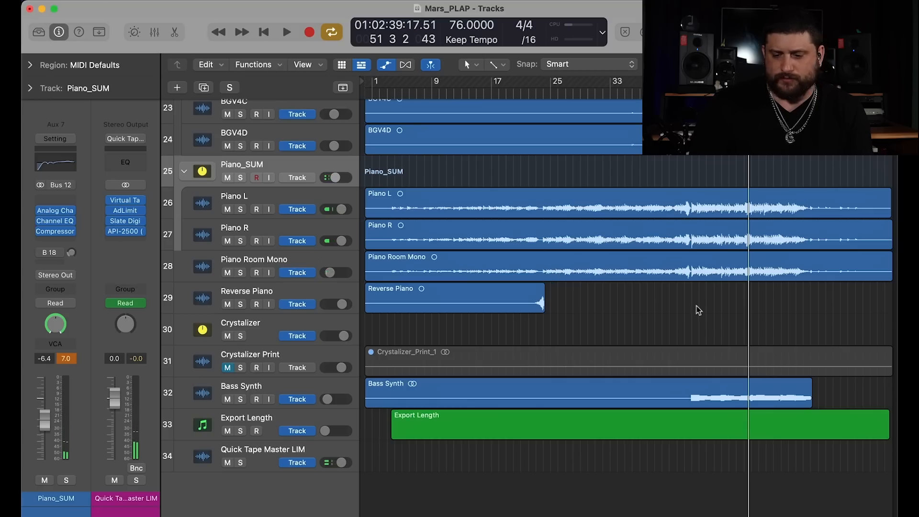
Review the lead vocal channels and toggle the stereo/mono format of the Bus 8 input on the first vocal's sum track (track 1)
{"action": "scroll", "coordinate": [696, 306], "scroll_direction": "up", "scroll_amount": 20}
{"action": "left_click", "coordinate": [280, 146]}
{"action": "left_click", "coordinate": [286, 218]}
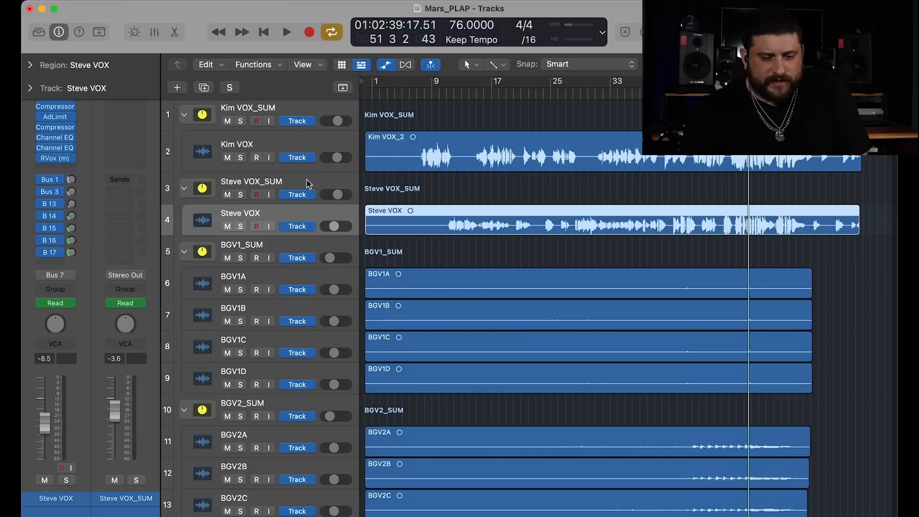
{"action": "left_click", "coordinate": [307, 183]}
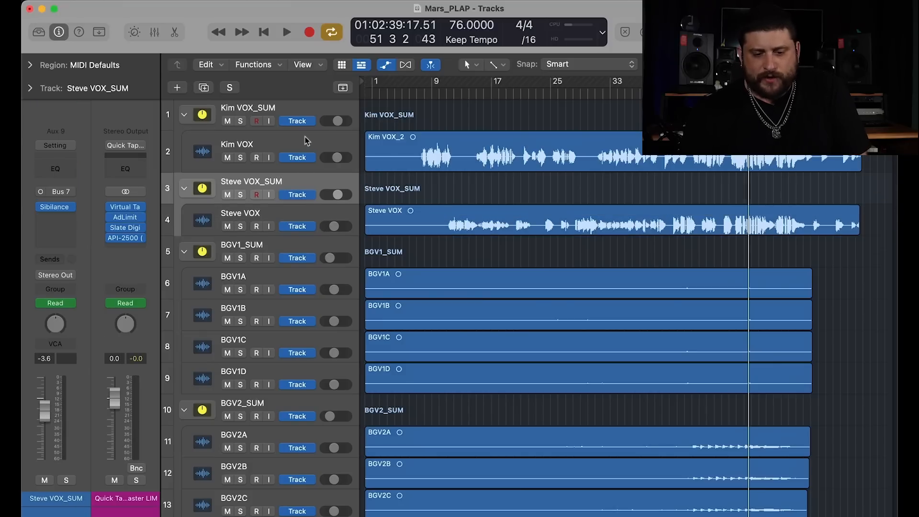
{"action": "left_click", "coordinate": [312, 114]}
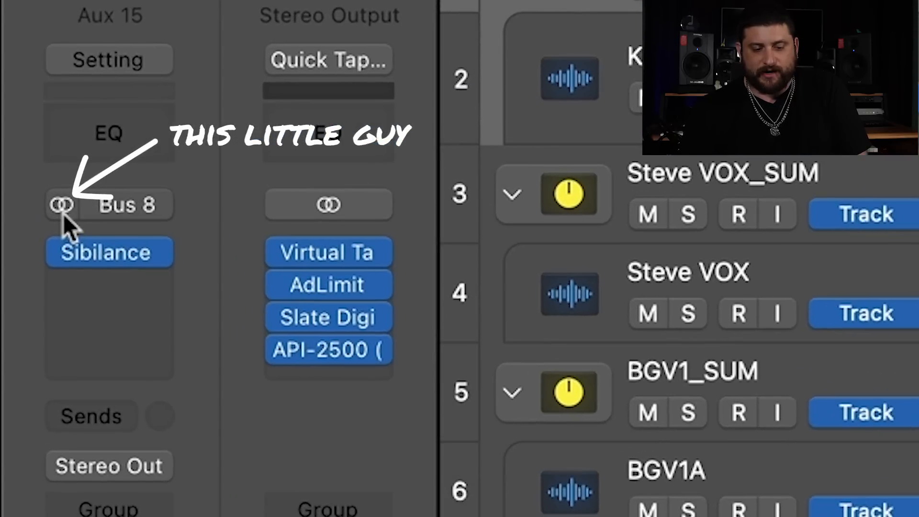
{"action": "left_click", "coordinate": [62, 211]}
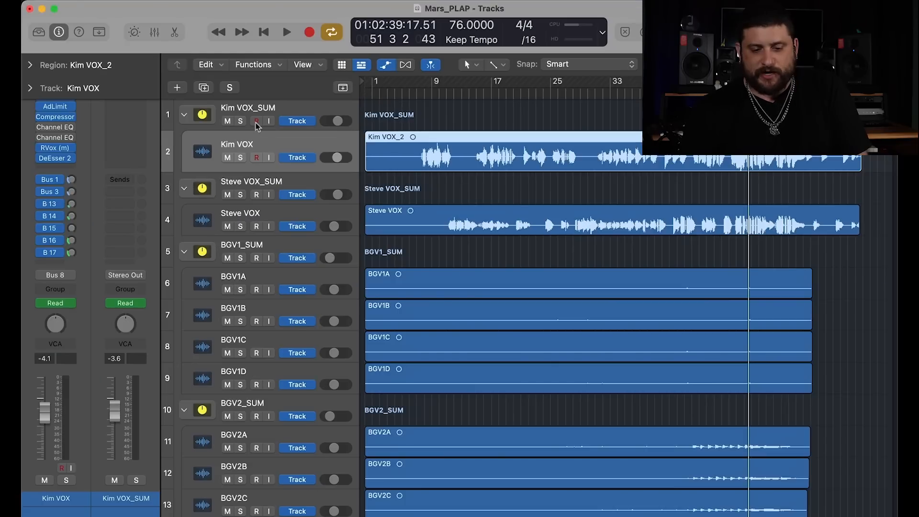
Show the mixer and inspect the Virtual Mix Rack plug-in on the second lead vocal's audio track (track 4)
{"action": "left_click", "coordinate": [296, 182]}
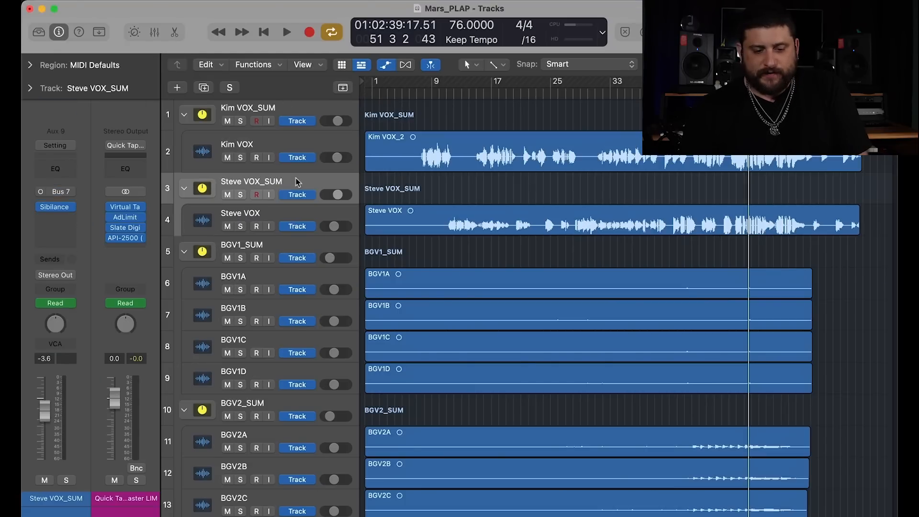
{"action": "left_click", "coordinate": [288, 216]}
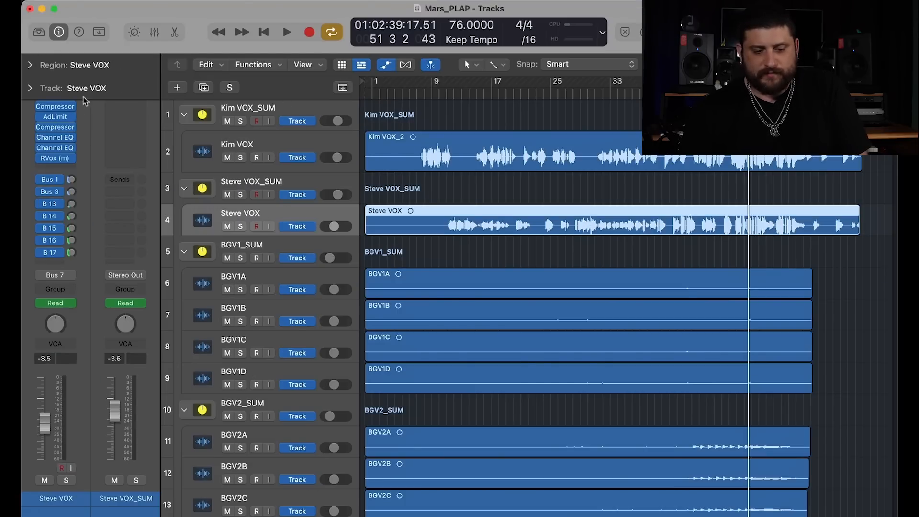
{"action": "key", "text": "x"}
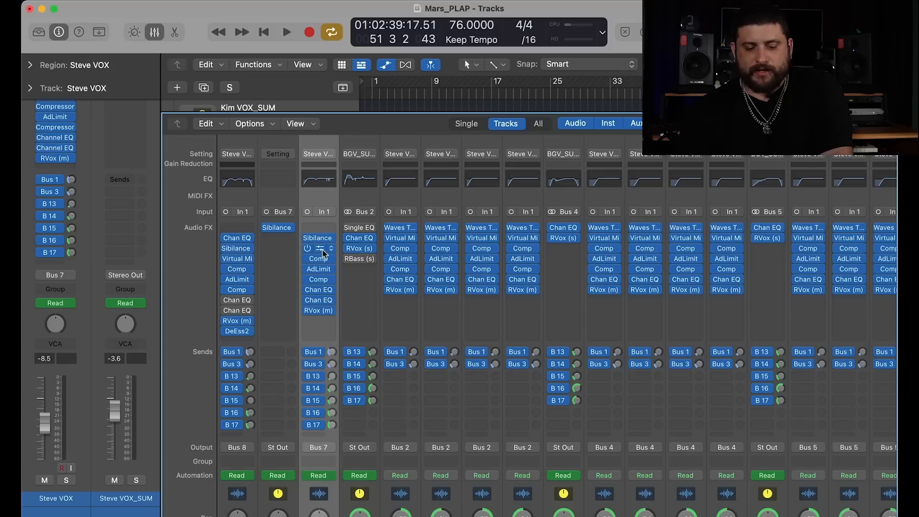
{"action": "left_click", "coordinate": [322, 250]}
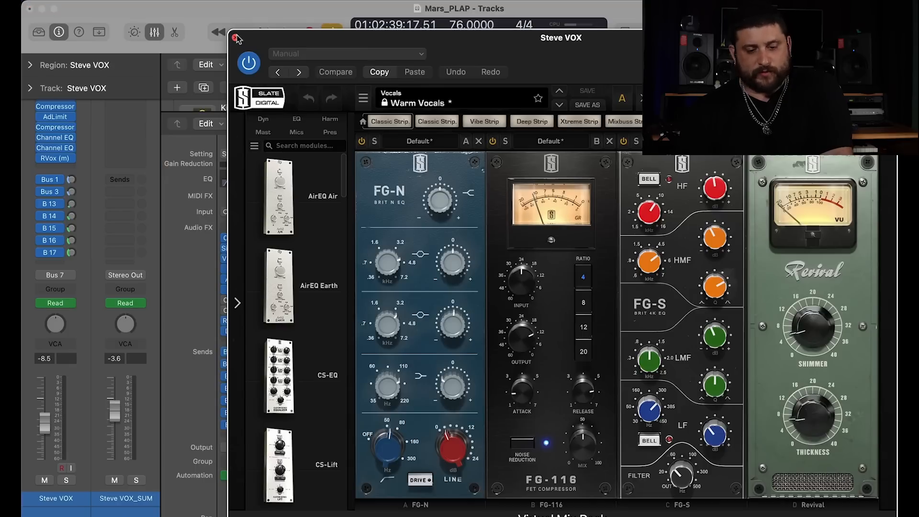
Close the Virtual Mix Rack and the mixer, solo both lead vocal sum tracks and play from bar 7
{"action": "left_click", "coordinate": [236, 38]}
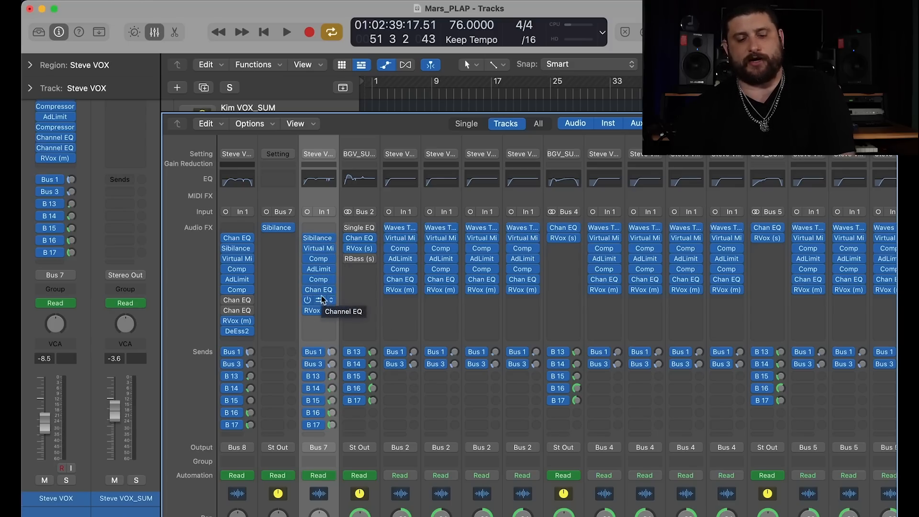
{"action": "key", "text": "x"}
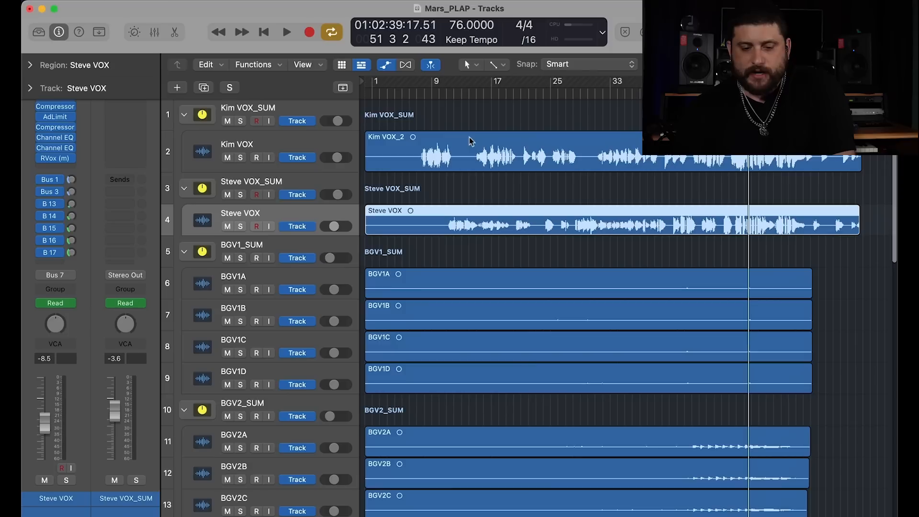
{"action": "left_click", "coordinate": [417, 94]}
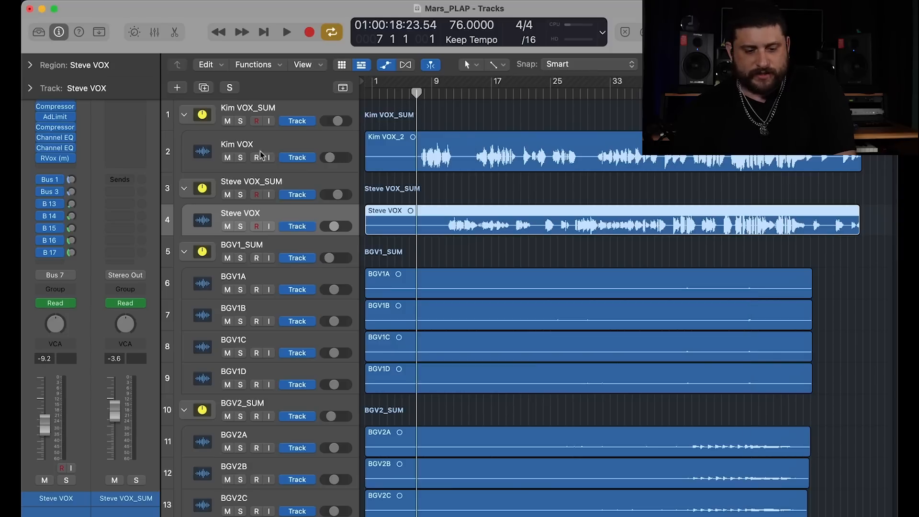
{"action": "left_click", "coordinate": [240, 122]}
{"action": "left_click", "coordinate": [240, 195]}
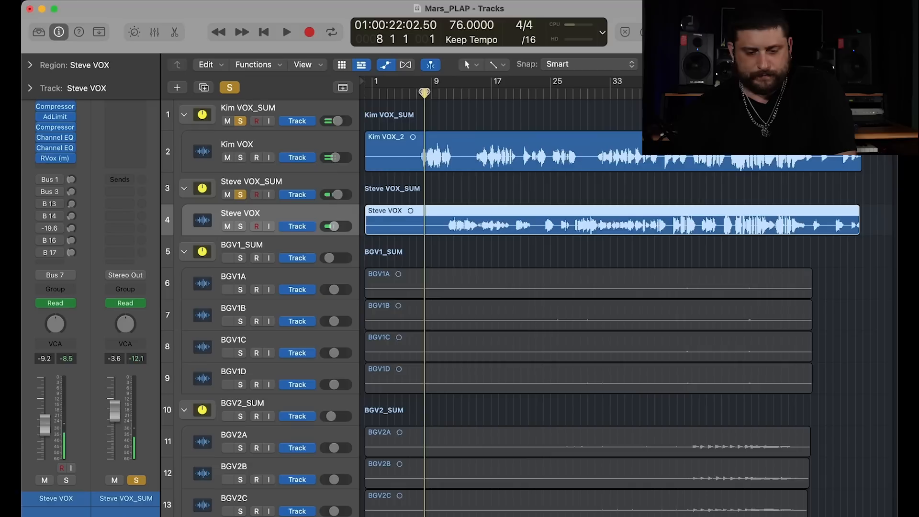
{"action": "key", "text": "space"}
Bypass all sends and plug-ins on both lead vocal audio tracks and the Sibilance plug-ins on their sum tracks
{"action": "left_click", "coordinate": [269, 140]}
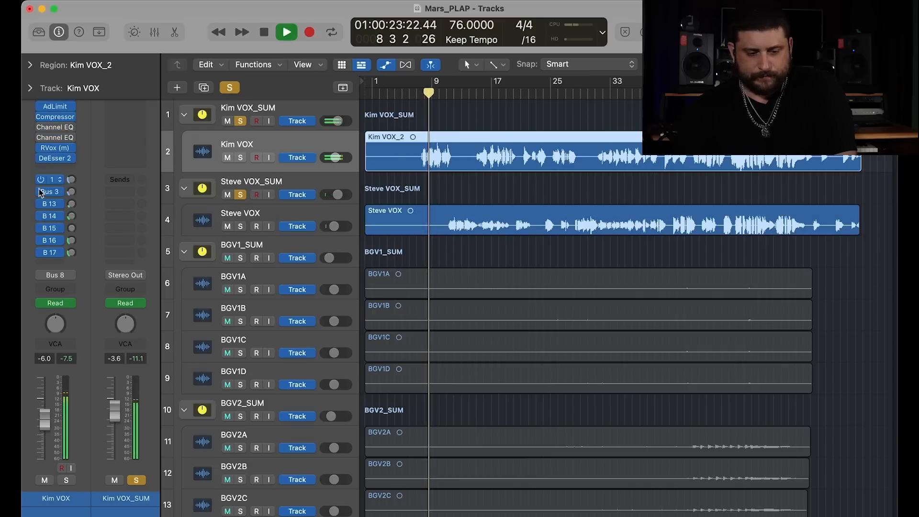
{"action": "left_click_drag", "start_coordinate": [41, 180], "coordinate": [40, 253]}
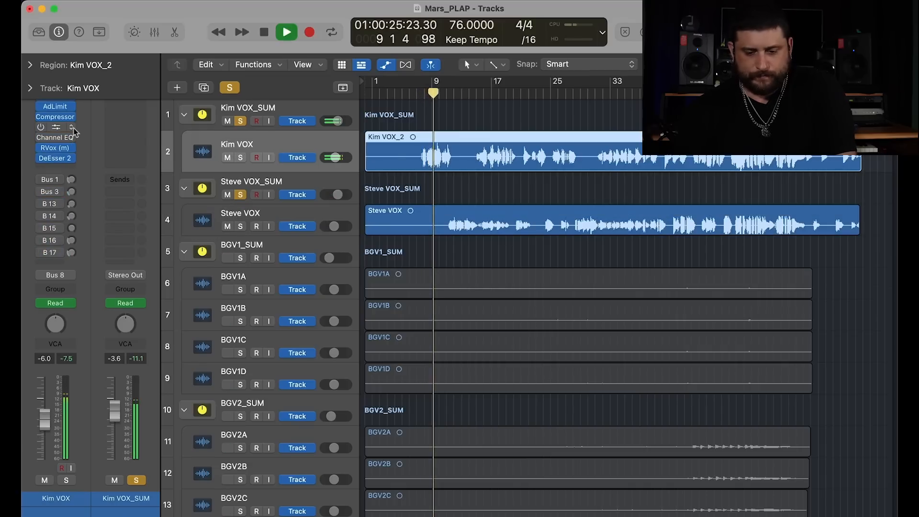
{"action": "key", "text": "x"}
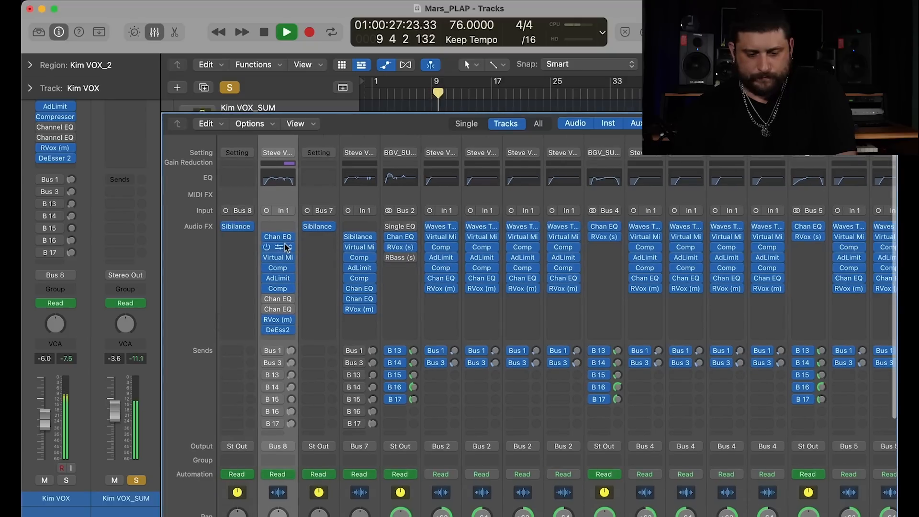
{"action": "left_click_drag", "start_coordinate": [265, 235], "coordinate": [268, 311]}
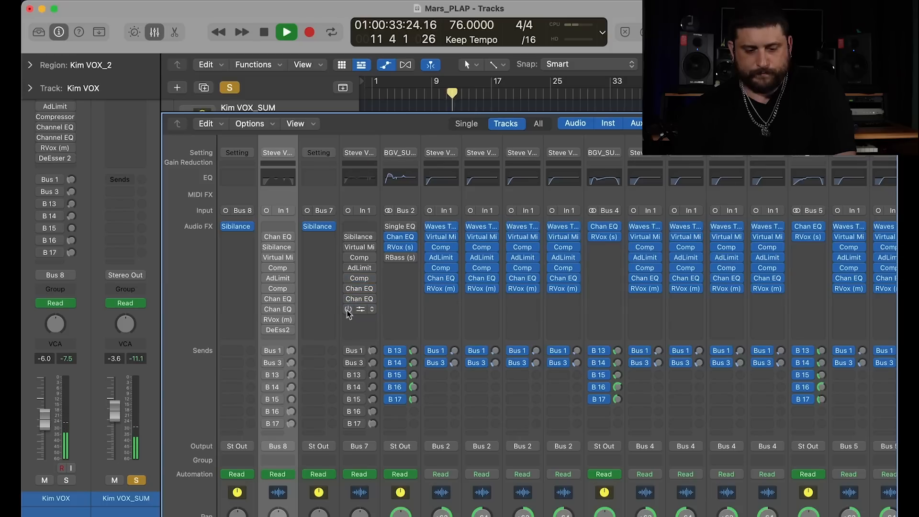
{"action": "left_click", "coordinate": [308, 227]}
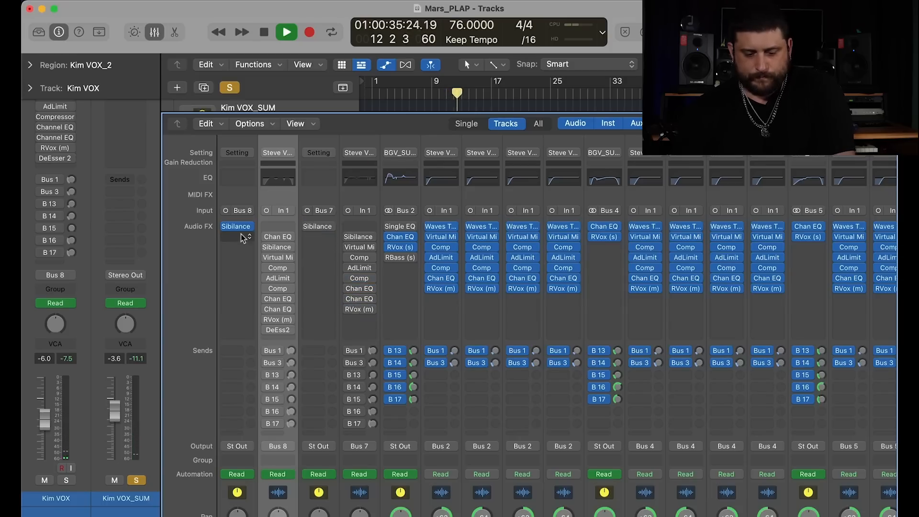
{"action": "left_click", "coordinate": [229, 226]}
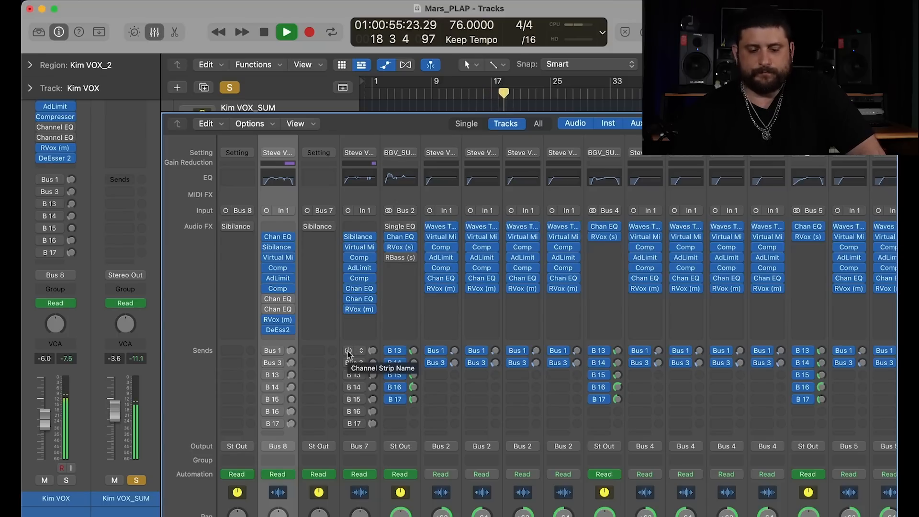
Switch the Bus 1, Bus 3 and B 13 to B 17 sends on both lead vocal audio tracks back on
{"action": "left_click", "coordinate": [282, 354]}
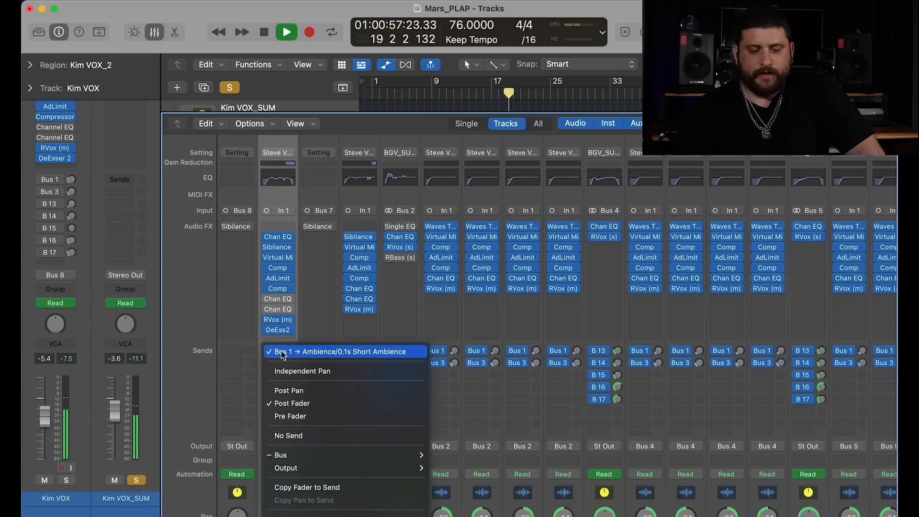
{"action": "left_click", "coordinate": [146, 219]}
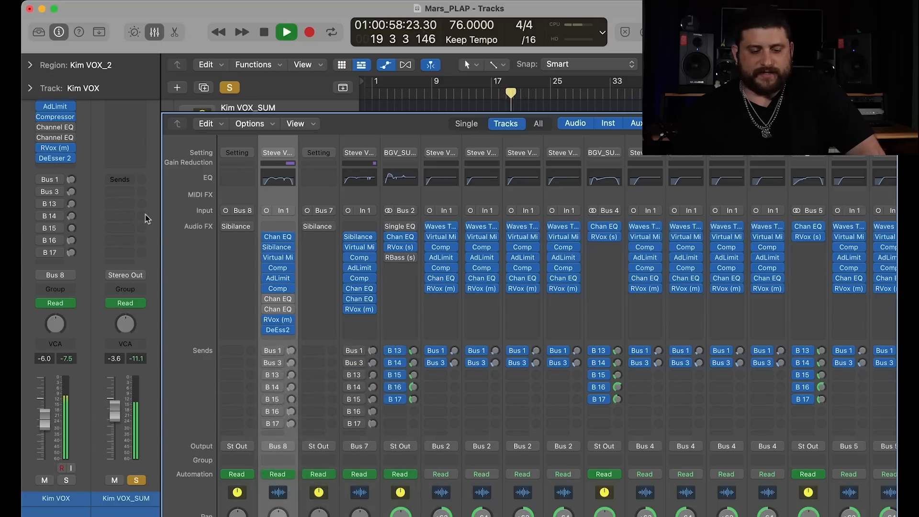
{"action": "left_click", "coordinate": [61, 184]}
{"action": "left_click", "coordinate": [67, 180]}
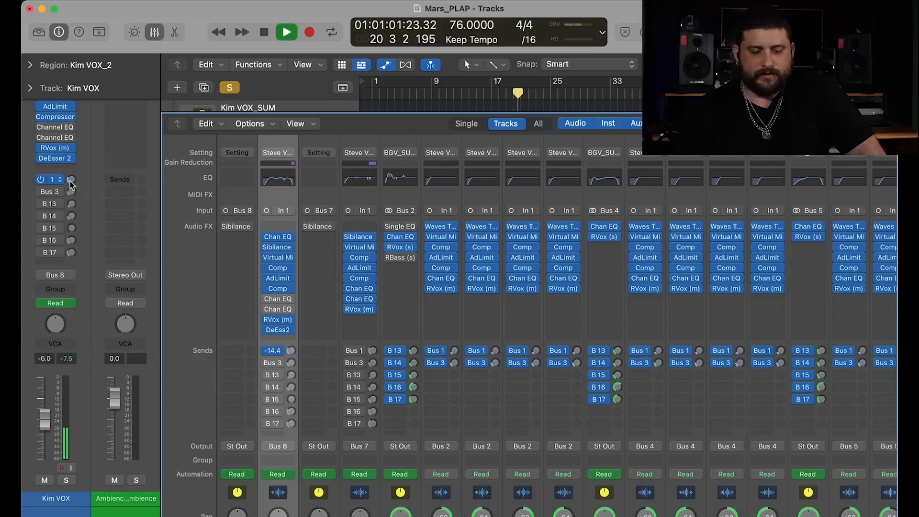
{"action": "left_click", "coordinate": [62, 194]}
{"action": "left_click", "coordinate": [90, 160]}
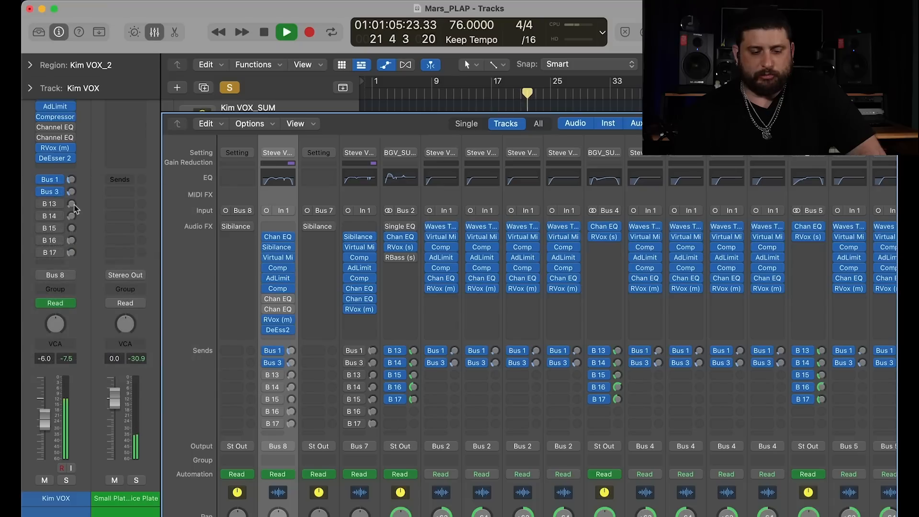
{"action": "left_click", "coordinate": [72, 205]}
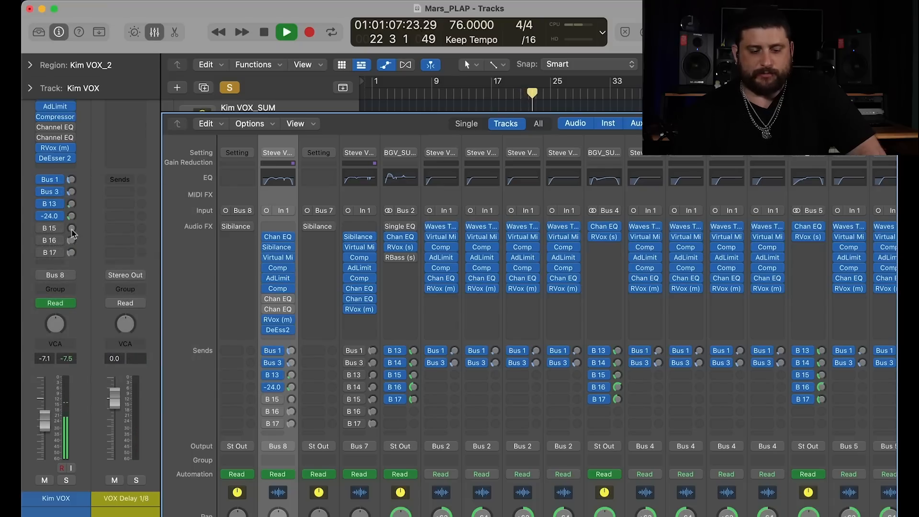
{"action": "left_click", "coordinate": [71, 253]}
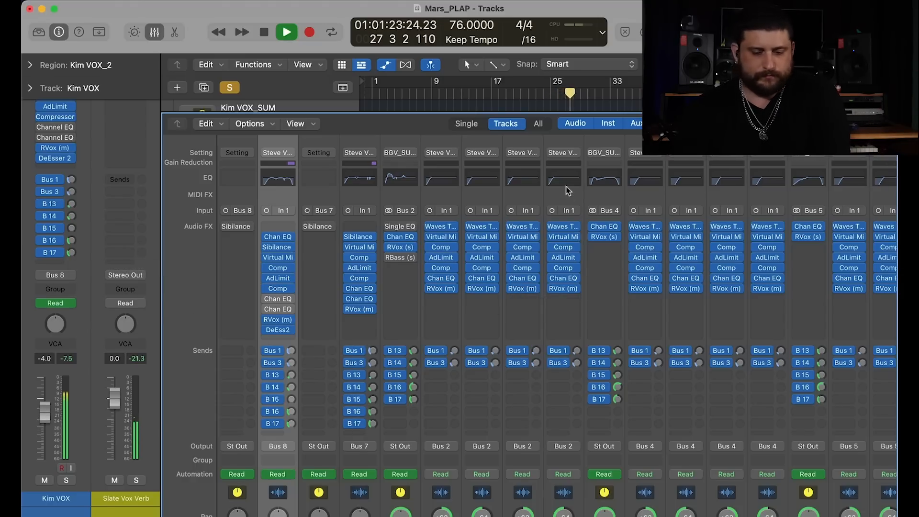
Hide the mixer and add Piano_SUM, Piano Room Mono and Reverse Piano to the soloed tracks
{"action": "key", "text": "x"}
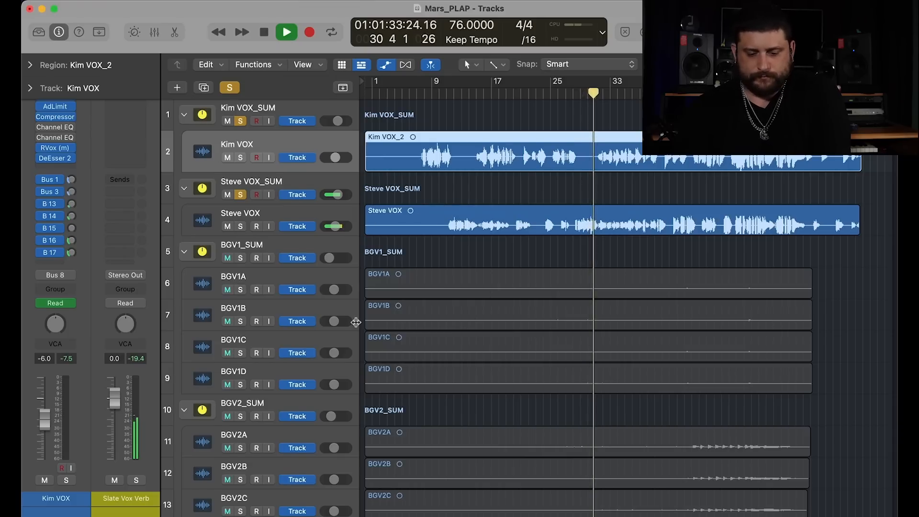
{"action": "scroll", "coordinate": [355, 322], "scroll_direction": "down", "scroll_amount": 10}
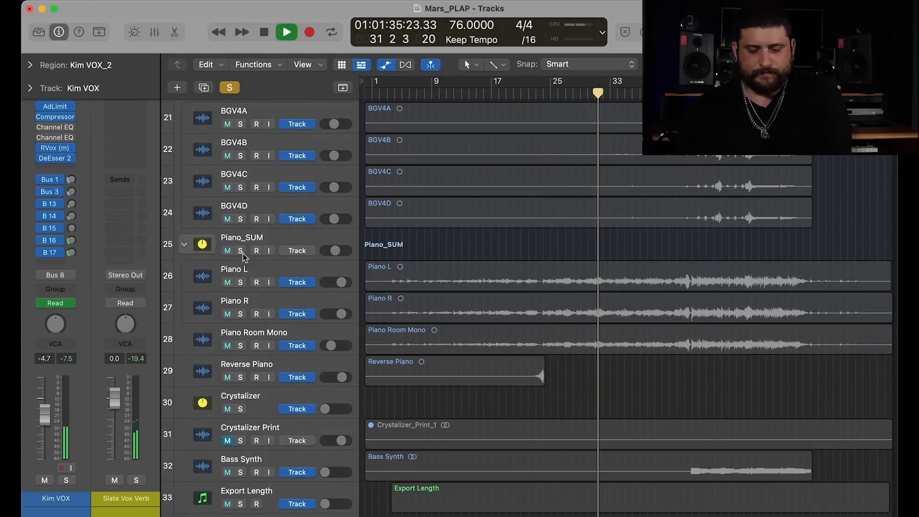
{"action": "left_click", "coordinate": [240, 251]}
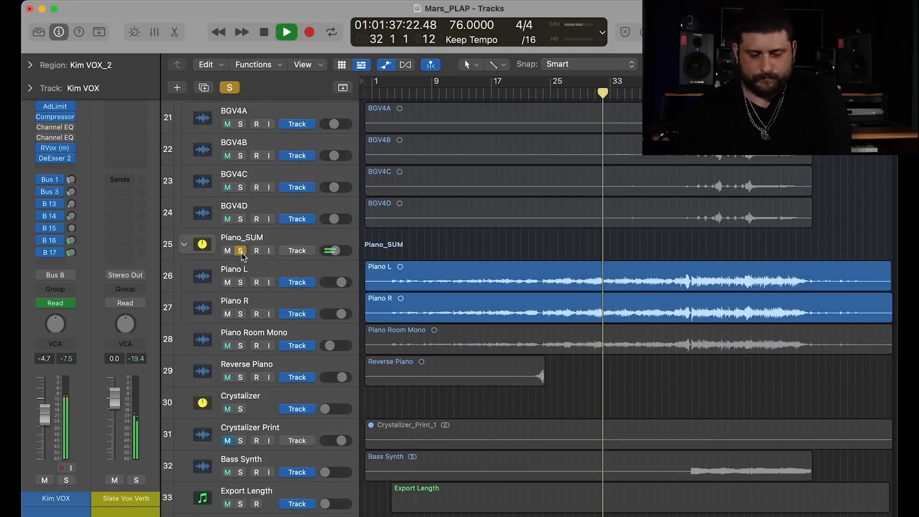
{"action": "left_click", "coordinate": [240, 346]}
{"action": "left_click", "coordinate": [241, 378]}
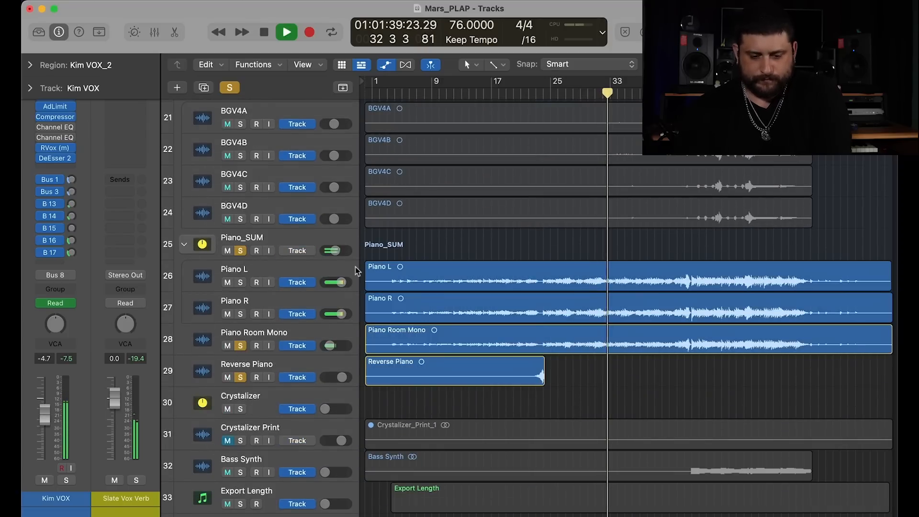
Set the Piano_SUM volume to -5.8 dB, show track automation and put Piano_SUM in Read mode
{"action": "mouse_move", "coordinate": [335, 250]}
{"action": "left_click_drag", "start_coordinate": [336, 250], "coordinate": [334, 251]}
{"action": "key", "text": "a"}
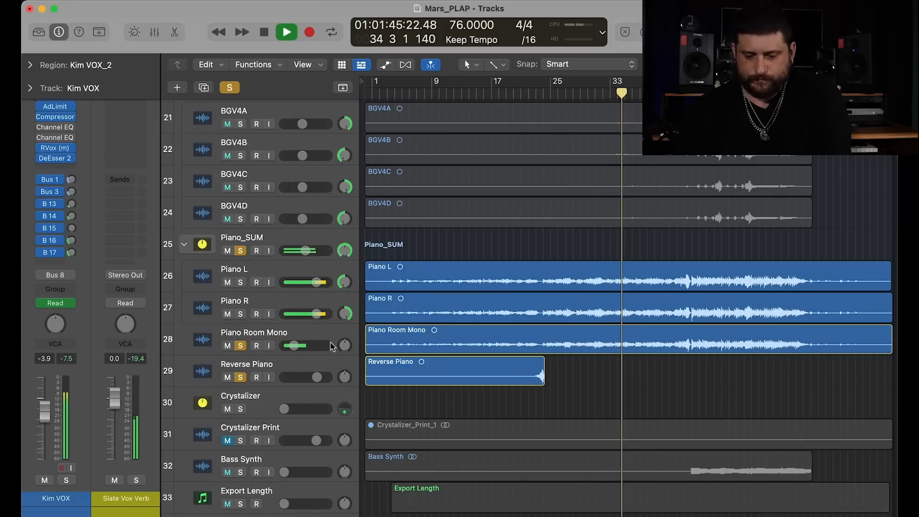
{"action": "key", "text": "a"}
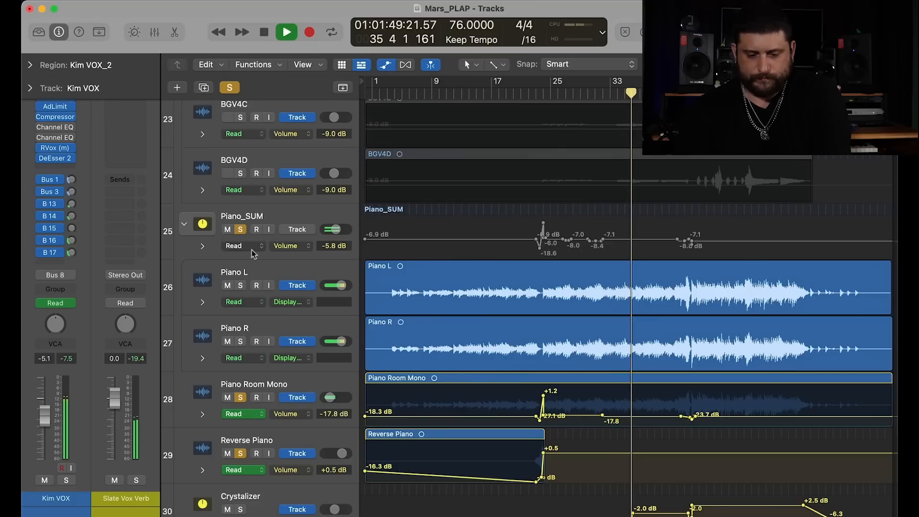
{"action": "left_click", "coordinate": [293, 219]}
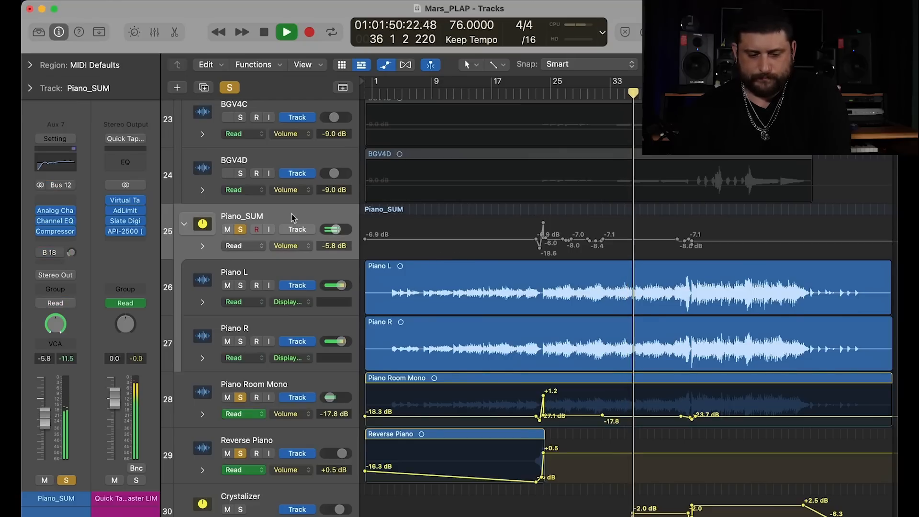
{"action": "left_click", "coordinate": [39, 302]}
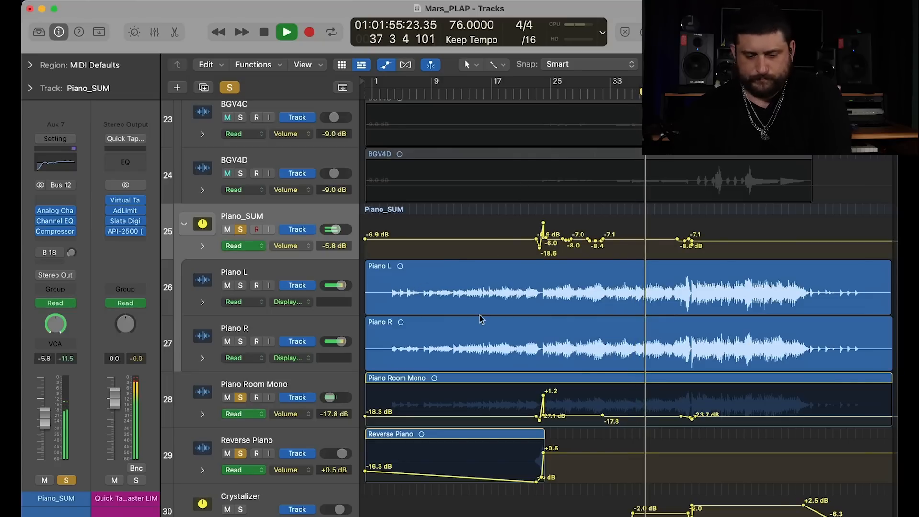
Stop playback, select the Bass Synth track, place the playhead at bar 43 and solo the track
{"action": "scroll", "coordinate": [480, 315], "scroll_direction": "up", "scroll_amount": 5}
{"action": "scroll", "coordinate": [473, 315], "scroll_direction": "down", "scroll_amount": 10}
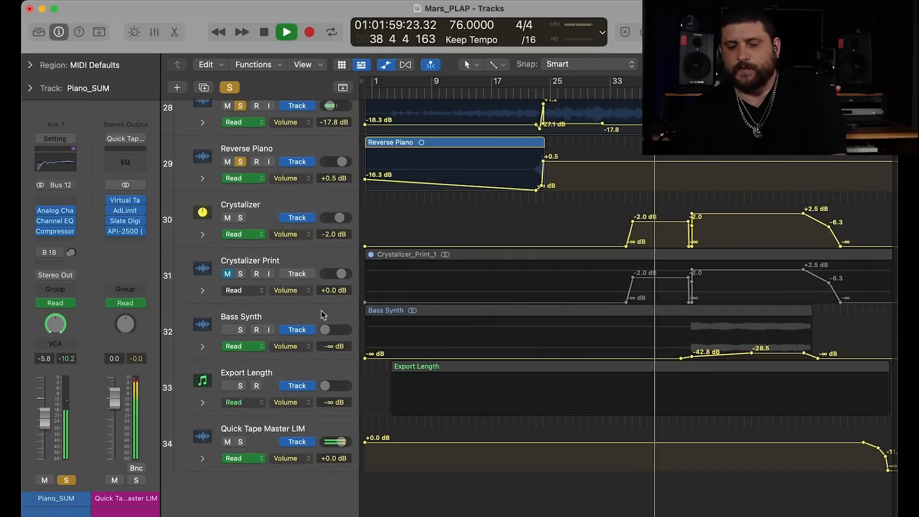
{"action": "key", "text": "space"}
{"action": "left_click", "coordinate": [303, 320]}
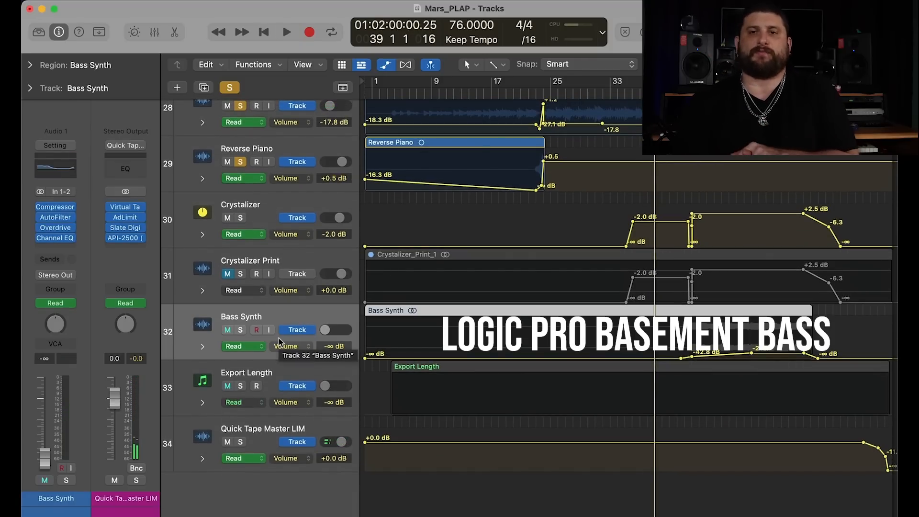
{"action": "key", "text": "ctrl+m"}
{"action": "key", "text": "ctrl+m"}
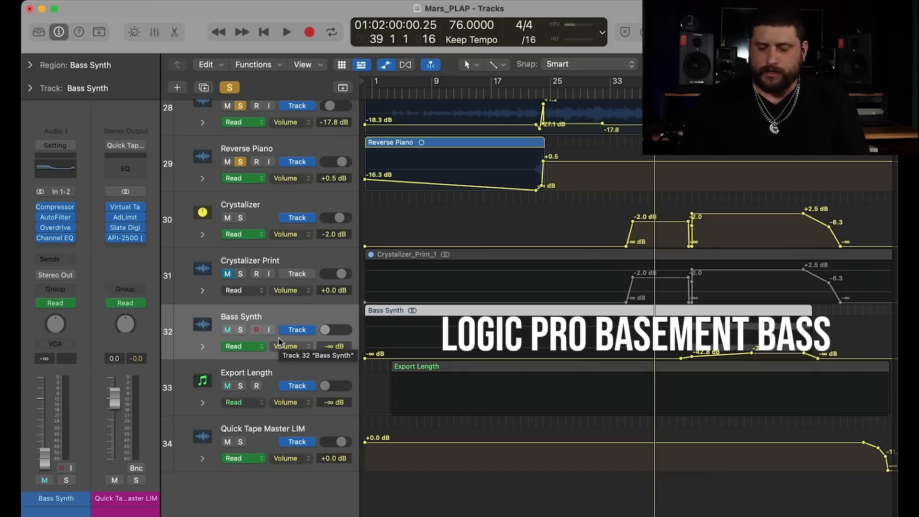
{"action": "left_click", "coordinate": [685, 93]}
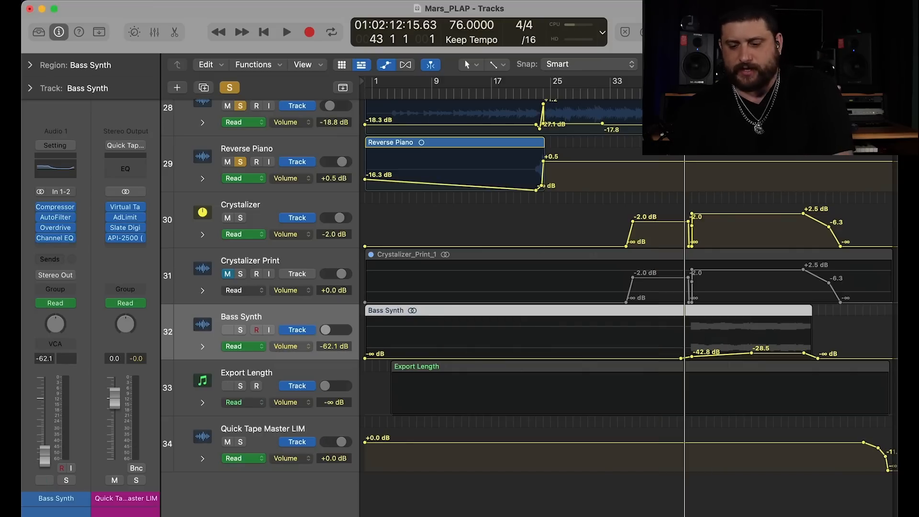
{"action": "left_click", "coordinate": [242, 331]}
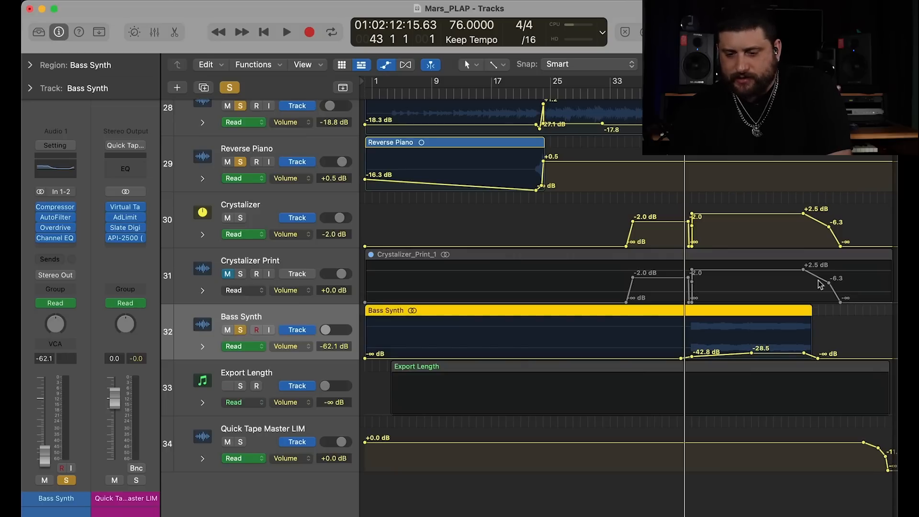
Zoom in on the last section of the Bass Synth region and play the soloed tracks from about bar 52
{"action": "key", "text": "super+Right"}
{"action": "key", "text": "super+Right"}
{"action": "key", "text": "super+Right"}
{"action": "key", "text": "super+Right"}
{"action": "key", "text": "period"}
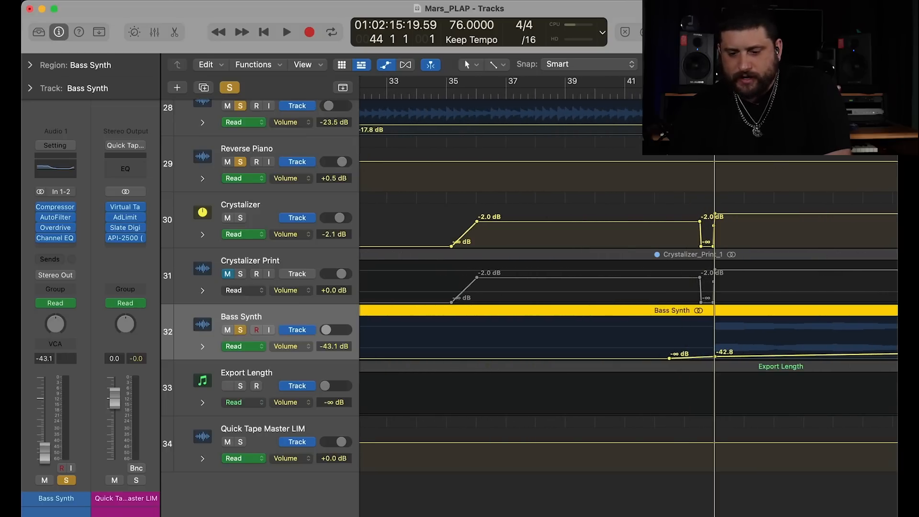
{"action": "scroll", "coordinate": [762, 296], "scroll_direction": "right", "scroll_amount": 6}
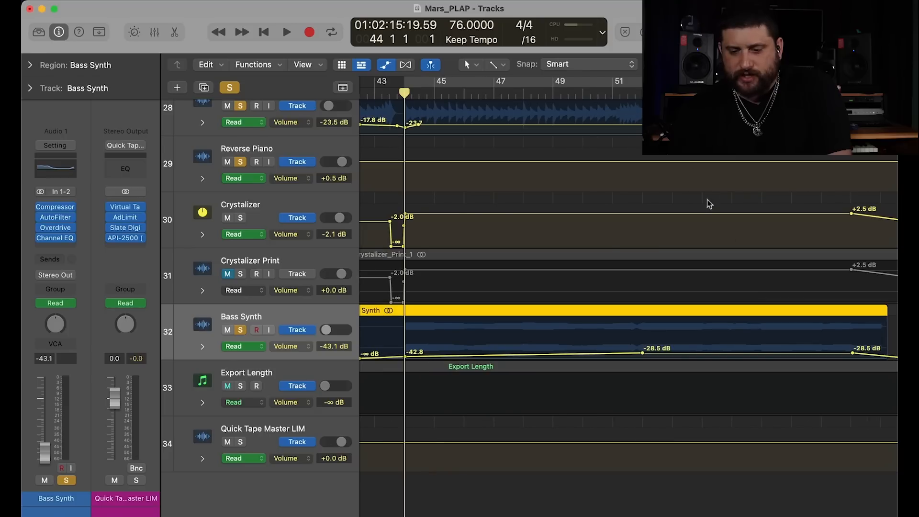
{"action": "key", "text": "shift+period"}
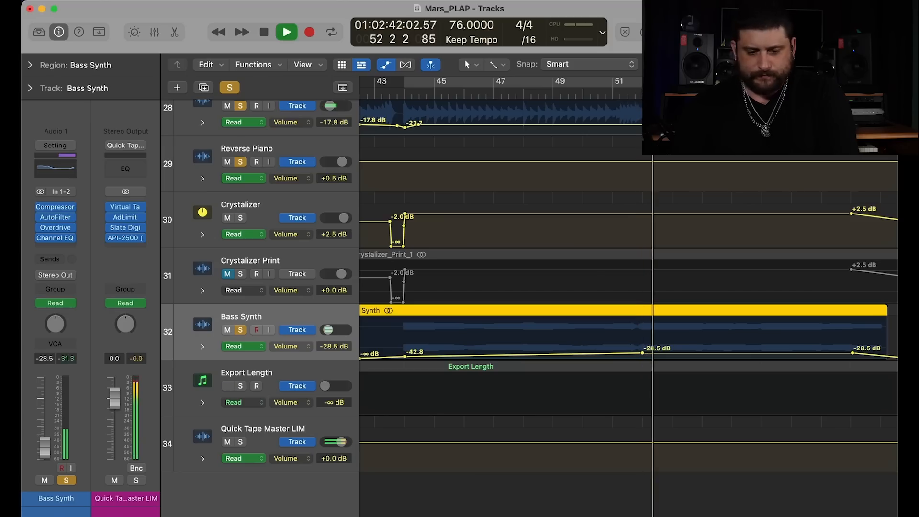
Clear the other solos so only Bass Synth stays soloed, listen to it alone and stop playback around bar 57
{"action": "scroll", "coordinate": [594, 268], "scroll_direction": "up", "scroll_amount": 3}
{"action": "scroll", "coordinate": [594, 269], "scroll_direction": "up", "scroll_amount": 20}
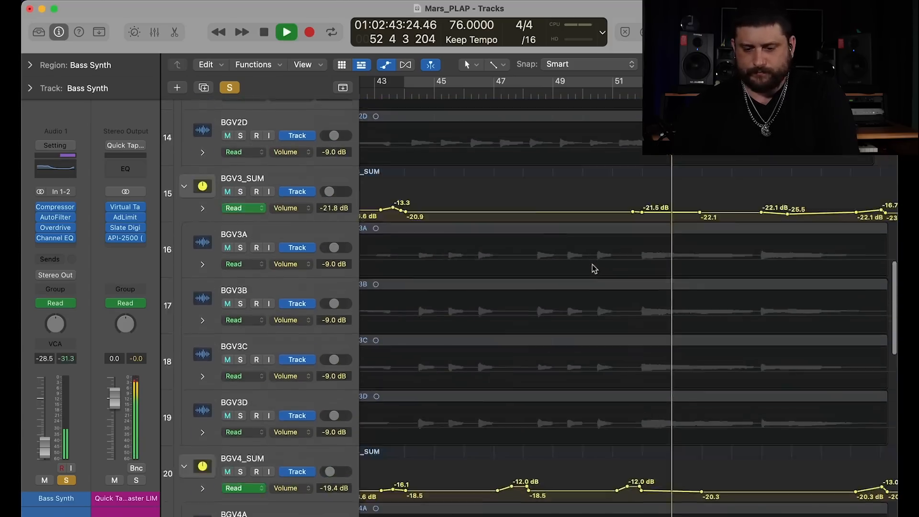
{"action": "scroll", "coordinate": [594, 268], "scroll_direction": "up", "scroll_amount": 3}
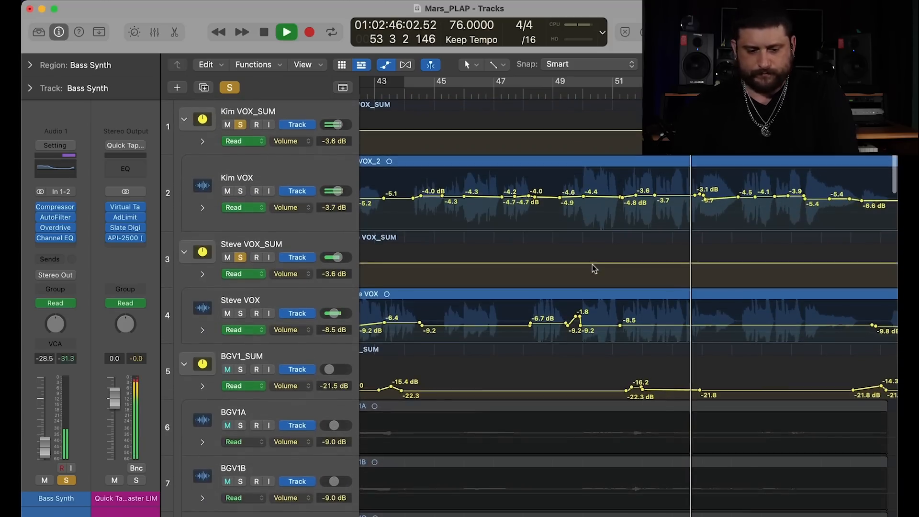
{"action": "scroll", "coordinate": [594, 268], "scroll_direction": "down", "scroll_amount": 20}
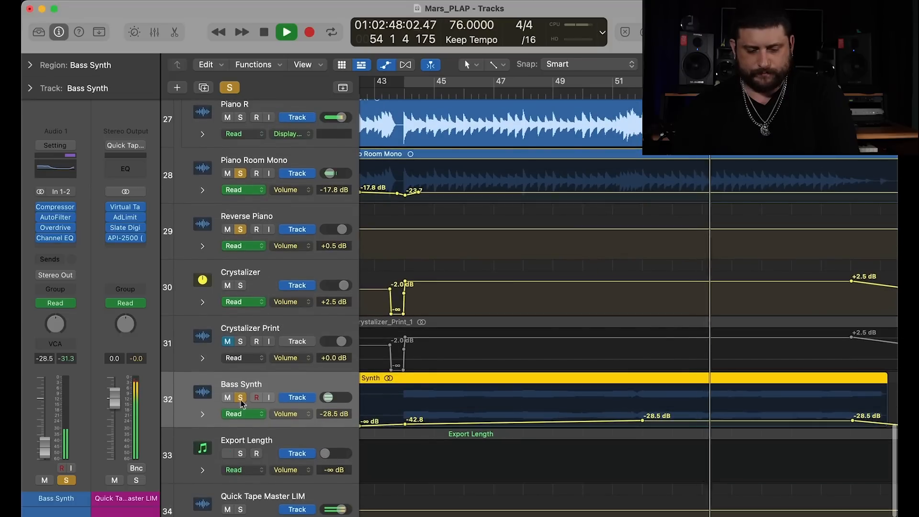
{"action": "left_click", "coordinate": [239, 398]}
{"action": "left_click", "coordinate": [240, 398]}
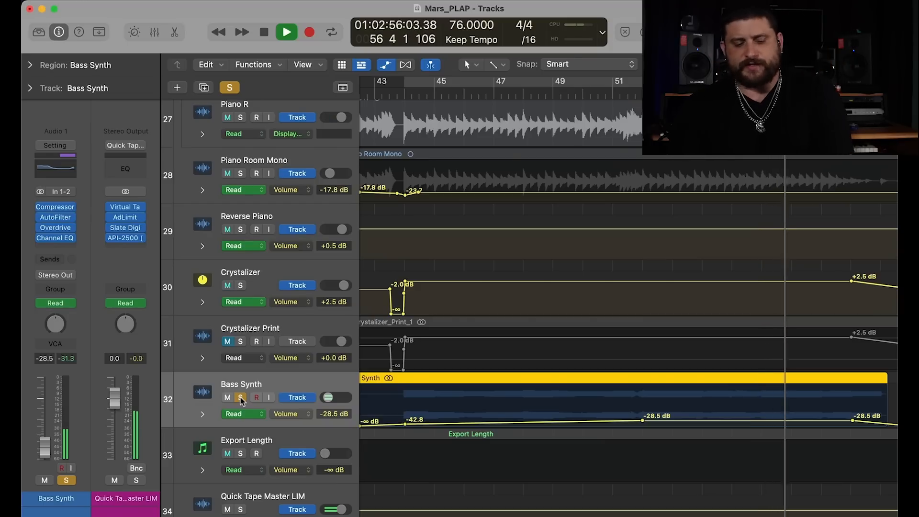
{"action": "key", "text": "space"}
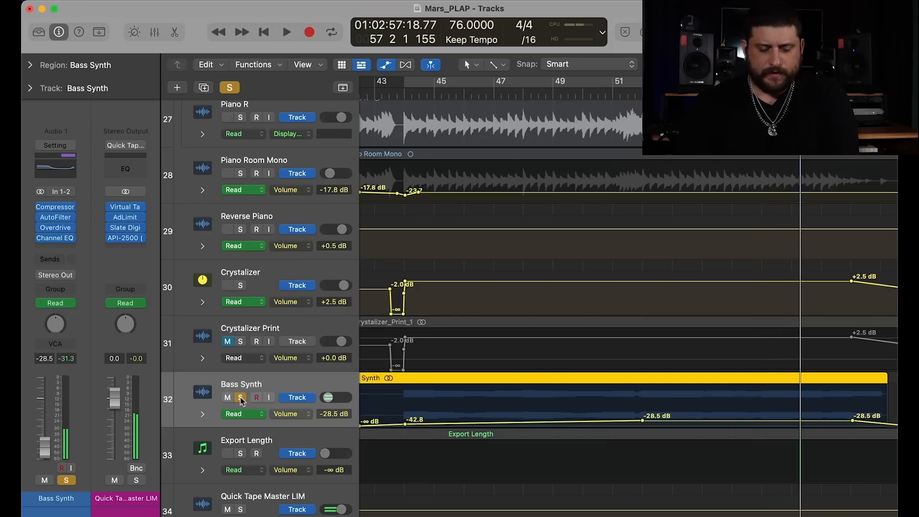
Take Bass Synth out of solo, zoom out to the whole song and place the playhead at bar 20
{"action": "left_click", "coordinate": [241, 398]}
{"action": "scroll", "coordinate": [582, 342], "scroll_direction": "up", "scroll_amount": 2}
{"action": "scroll", "coordinate": [581, 340], "scroll_direction": "up", "scroll_amount": 5}
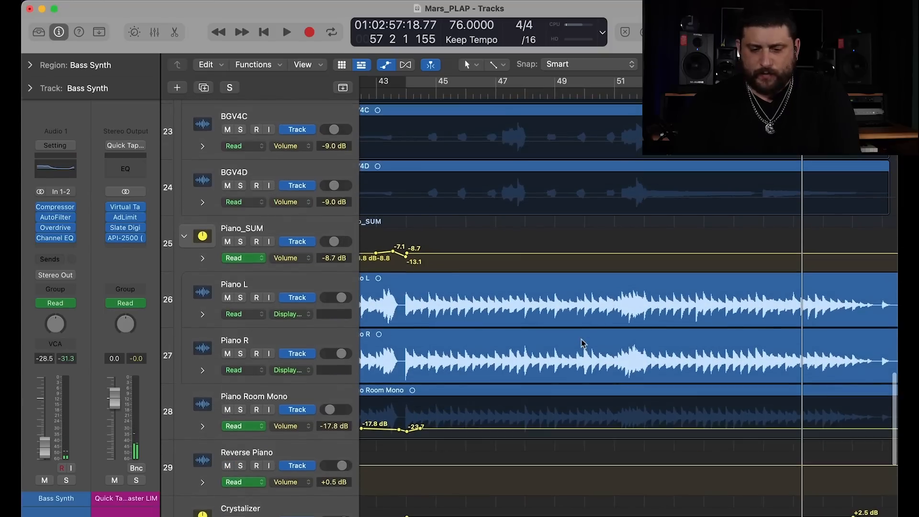
{"action": "scroll", "coordinate": [582, 343], "scroll_direction": "up", "scroll_amount": 10}
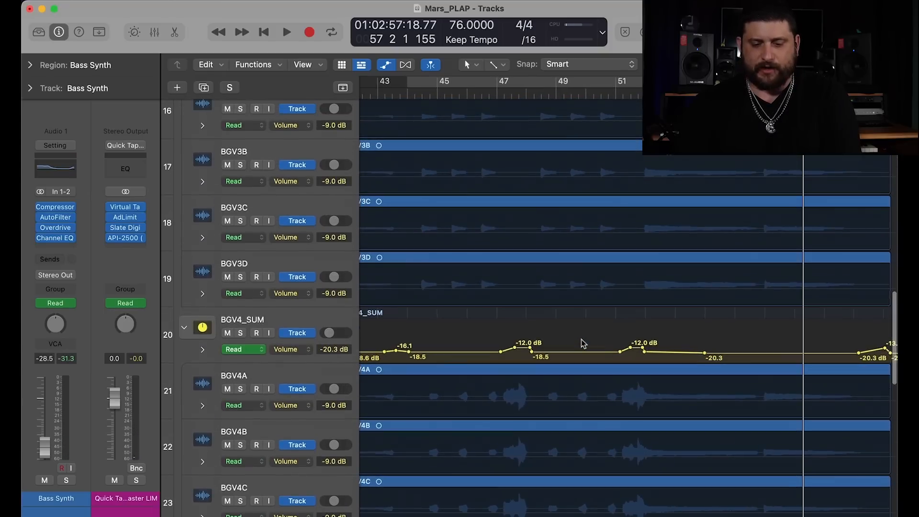
{"action": "key", "text": "super+Left"}
{"action": "key", "text": "super+Left"}
{"action": "key", "text": "super+Left"}
{"action": "scroll", "coordinate": [578, 377], "scroll_direction": "up", "scroll_amount": 3}
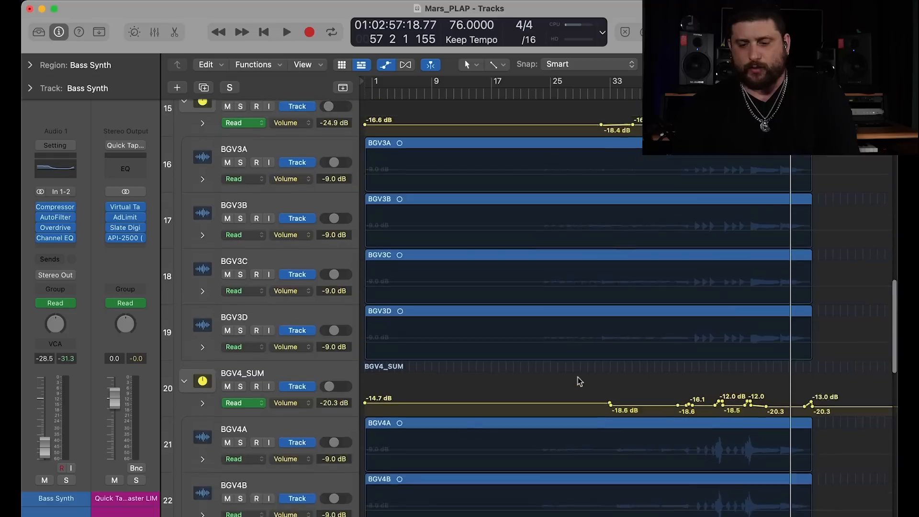
{"action": "left_click", "coordinate": [515, 95]}
Solo the BGV1_SUM background vocal stack
{"action": "scroll", "coordinate": [458, 237], "scroll_direction": "up", "scroll_amount": 3}
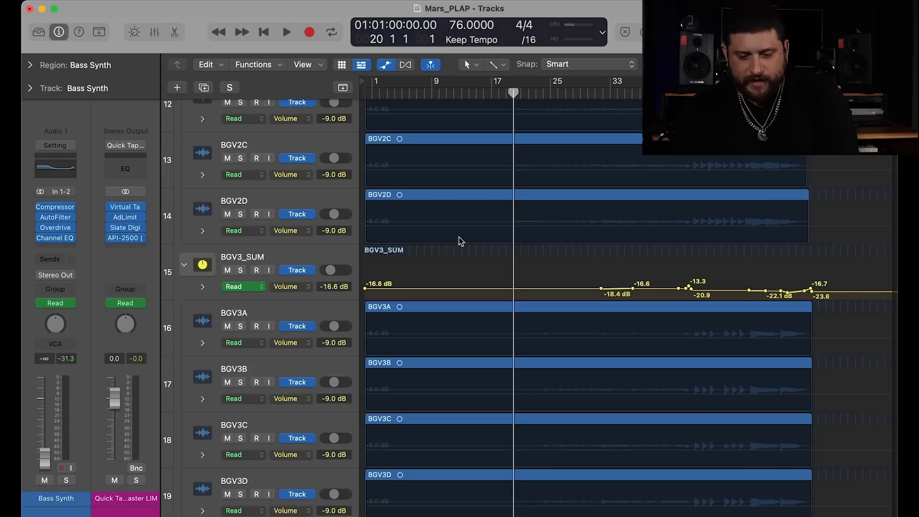
{"action": "scroll", "coordinate": [575, 300], "scroll_direction": "up", "scroll_amount": 8}
{"action": "scroll", "coordinate": [576, 300], "scroll_direction": "up", "scroll_amount": 10}
{"action": "scroll", "coordinate": [576, 300], "scroll_direction": "down", "scroll_amount": 8}
{"action": "scroll", "coordinate": [576, 299], "scroll_direction": "up", "scroll_amount": 2}
{"action": "scroll", "coordinate": [210, 151], "scroll_direction": "up", "scroll_amount": 2}
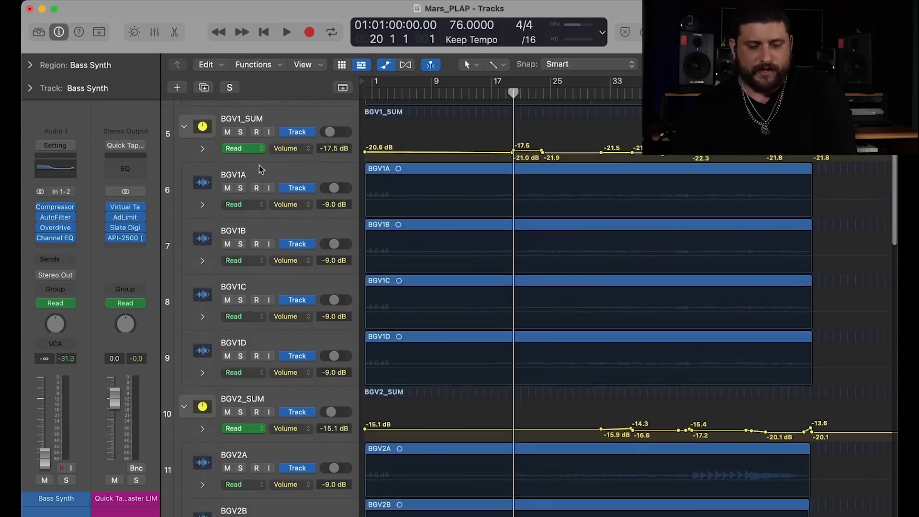
{"action": "left_click", "coordinate": [238, 157]}
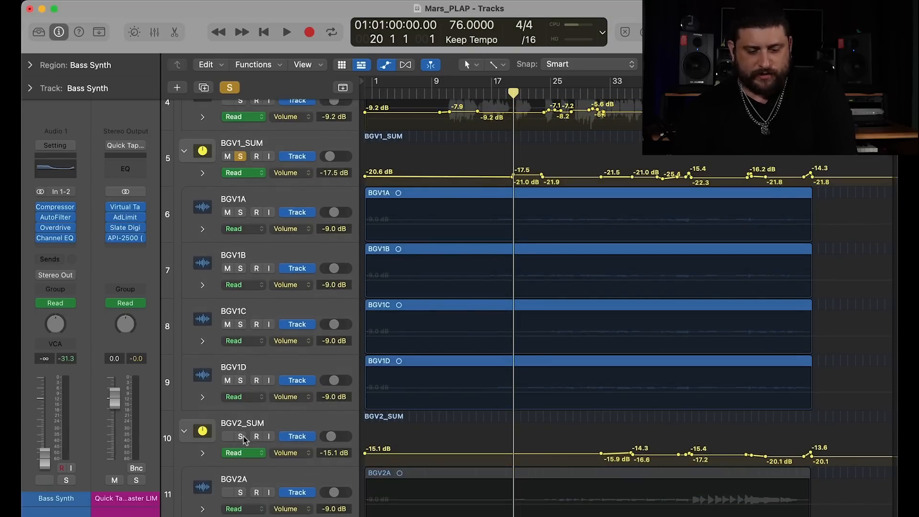
{"action": "left_click", "coordinate": [241, 437]}
{"action": "scroll", "coordinate": [242, 436], "scroll_direction": "down", "scroll_amount": 5}
{"action": "scroll", "coordinate": [242, 437], "scroll_direction": "up", "scroll_amount": 3}
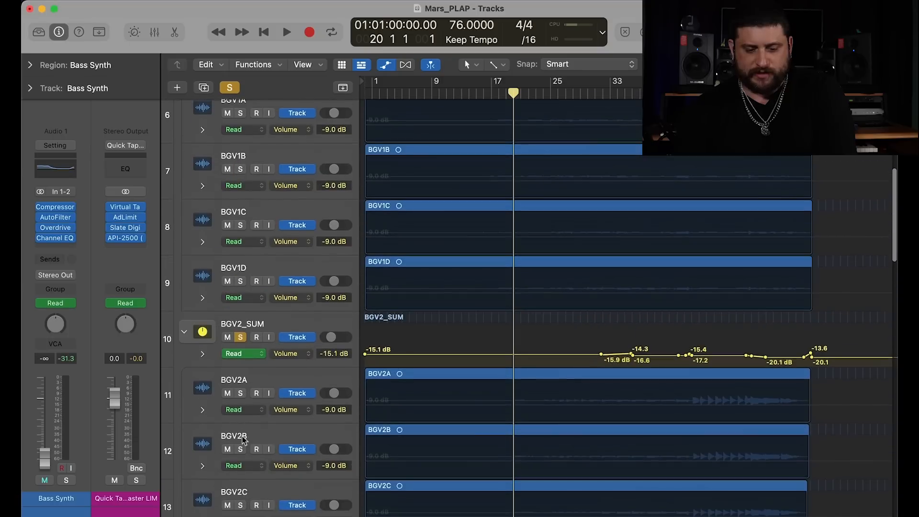
{"action": "left_click", "coordinate": [241, 339]}
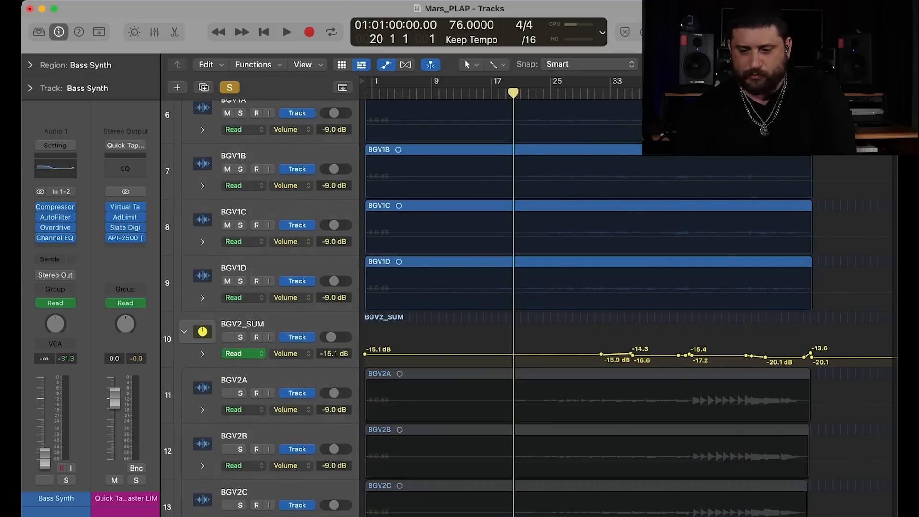
Play the soloed BGV1_SUM background vocals from bar 38 and look over the volume automation
{"action": "left_click", "coordinate": [606, 95]}
{"action": "left_click", "coordinate": [648, 95]}
{"action": "key", "text": "space"}
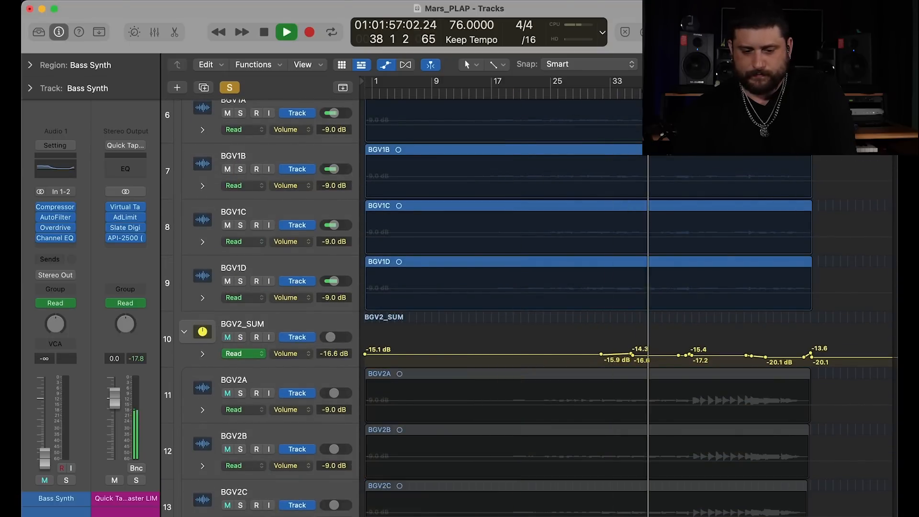
{"action": "scroll", "coordinate": [544, 236], "scroll_direction": "up", "scroll_amount": 5}
{"action": "scroll", "coordinate": [546, 235], "scroll_direction": "down", "scroll_amount": 1}
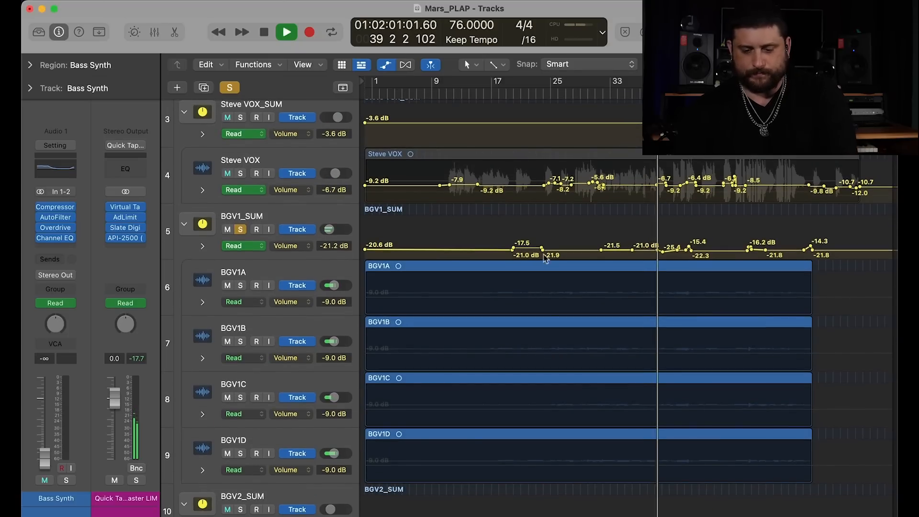
{"action": "scroll", "coordinate": [540, 297], "scroll_direction": "down", "scroll_amount": 5}
{"action": "scroll", "coordinate": [540, 298], "scroll_direction": "down", "scroll_amount": 3}
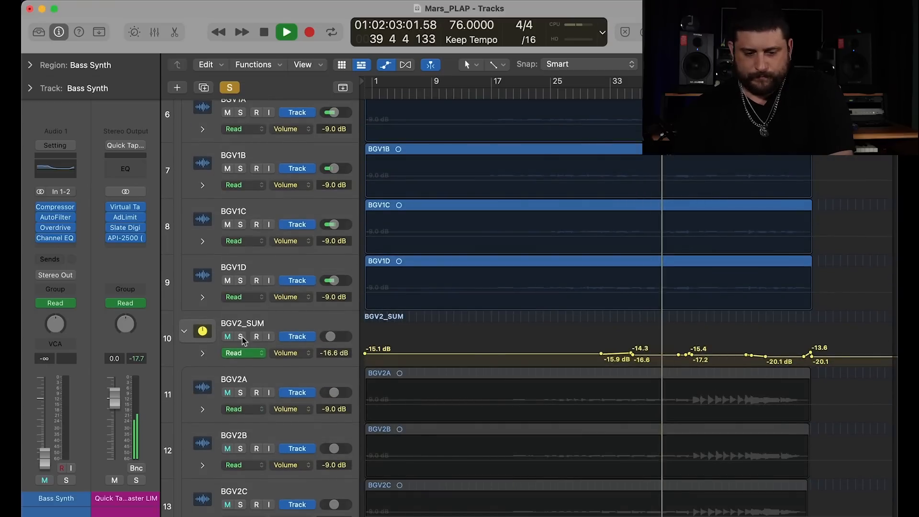
Select the BGV1D track, inspect its Waves Tune Real-Time plug-in settings during playback and close the plug-in window
{"action": "left_click", "coordinate": [295, 263]}
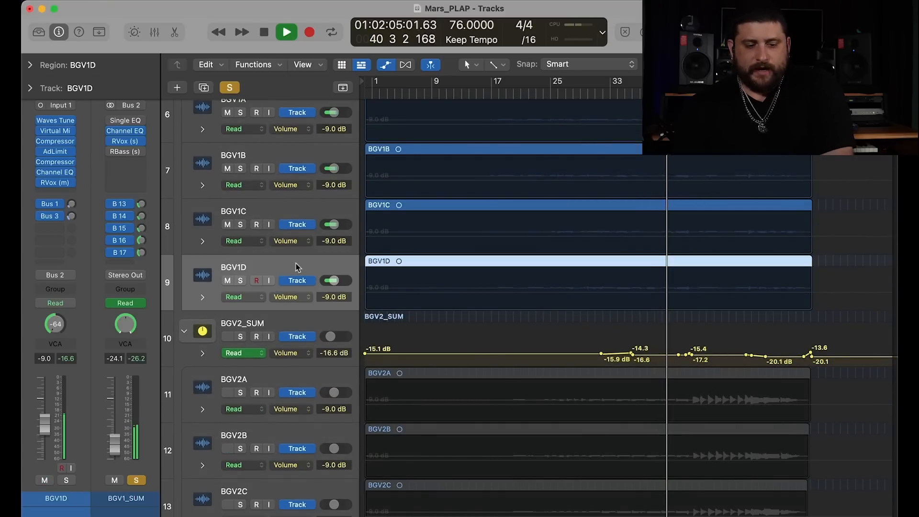
{"action": "mouse_move", "coordinate": [46, 126]}
{"action": "left_click", "coordinate": [56, 122]}
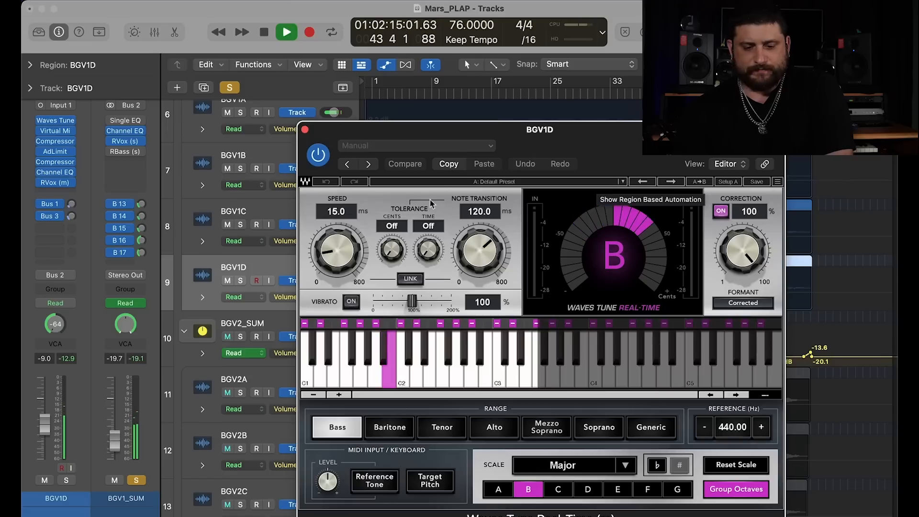
{"action": "left_click", "coordinate": [305, 130]}
Add the BGV2_SUM, BGV3_SUM and BGV4_SUM background vocal stacks to the soloed tracks during playback
{"action": "left_click", "coordinate": [240, 337]}
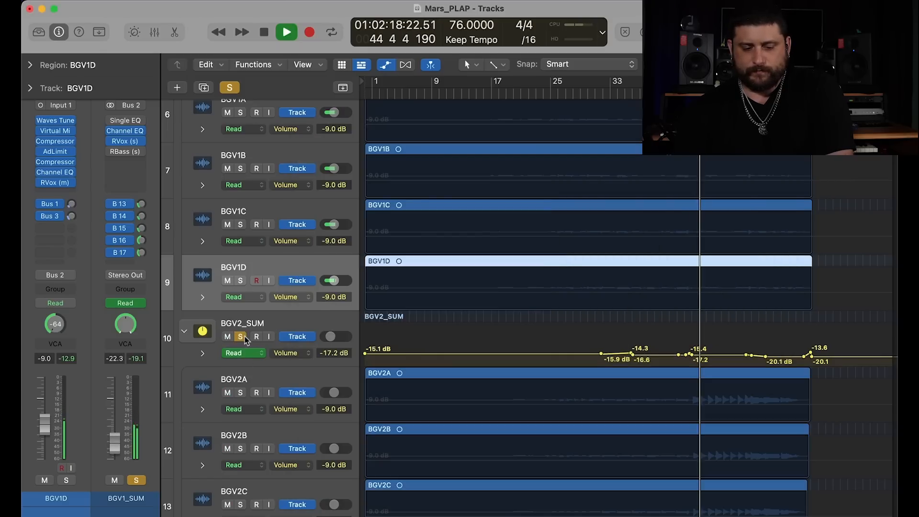
{"action": "scroll", "coordinate": [352, 373], "scroll_direction": "down", "scroll_amount": 5}
{"action": "scroll", "coordinate": [352, 372], "scroll_direction": "down", "scroll_amount": 8}
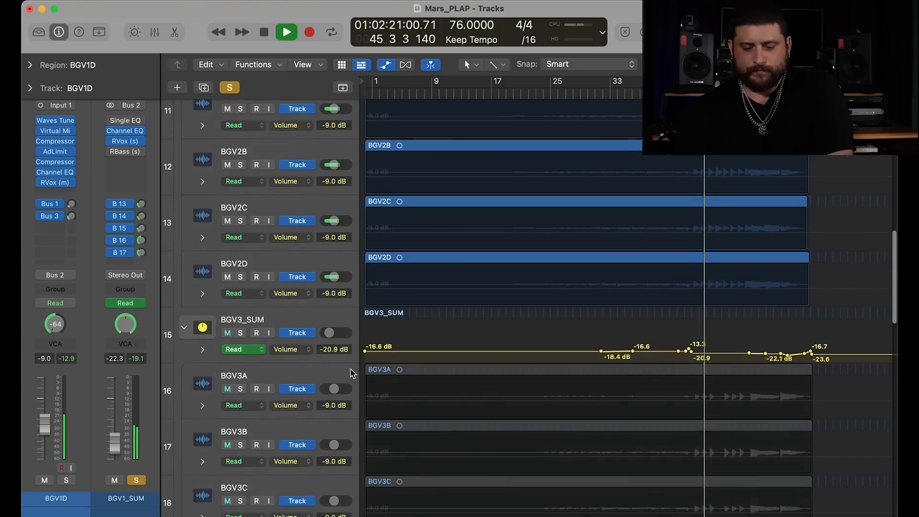
{"action": "left_click", "coordinate": [241, 263]}
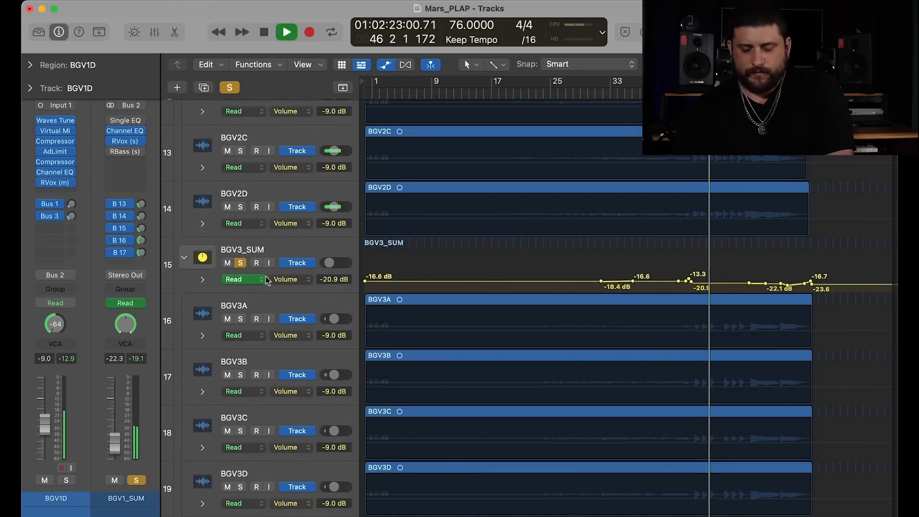
{"action": "scroll", "coordinate": [452, 406], "scroll_direction": "down", "scroll_amount": 5}
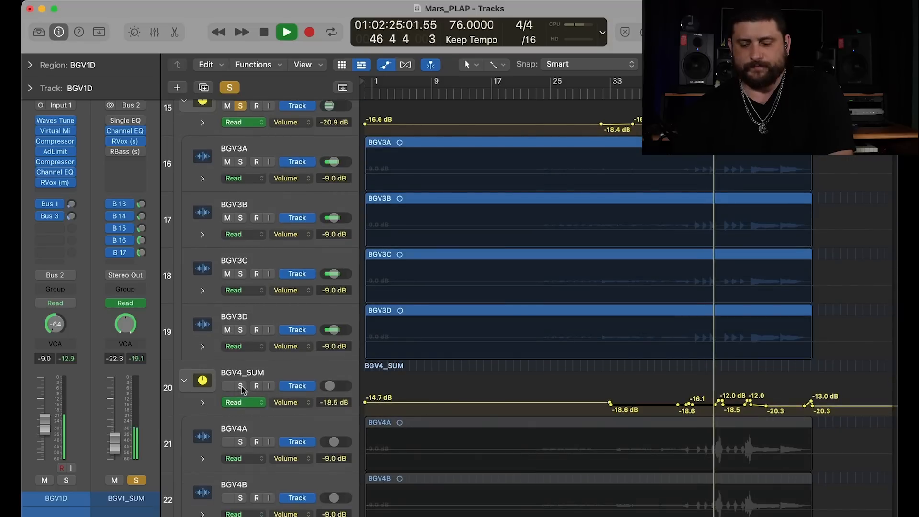
{"action": "left_click", "coordinate": [241, 387]}
{"action": "scroll", "coordinate": [540, 447], "scroll_direction": "down", "scroll_amount": 13}
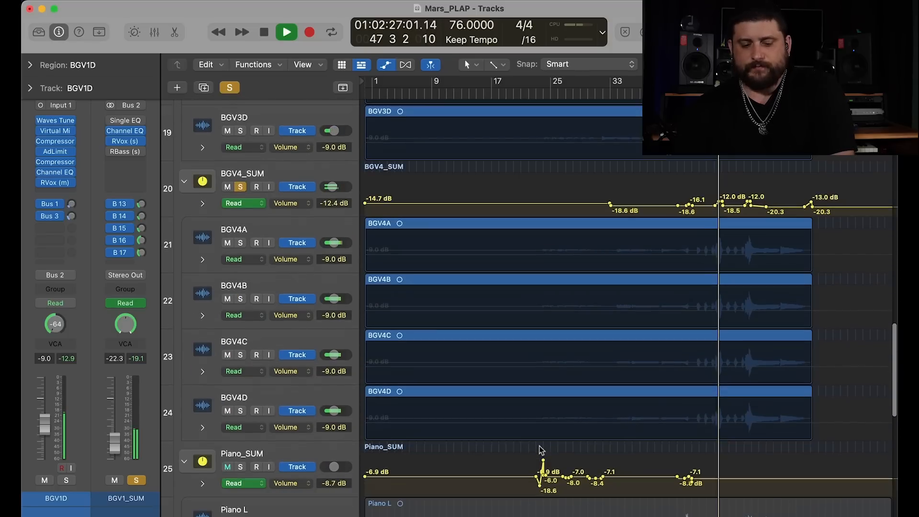
Add both lead vocal VOX_SUM tracks to the soloed background vocals while the song keeps playing
{"action": "scroll", "coordinate": [539, 446], "scroll_direction": "down", "scroll_amount": 6}
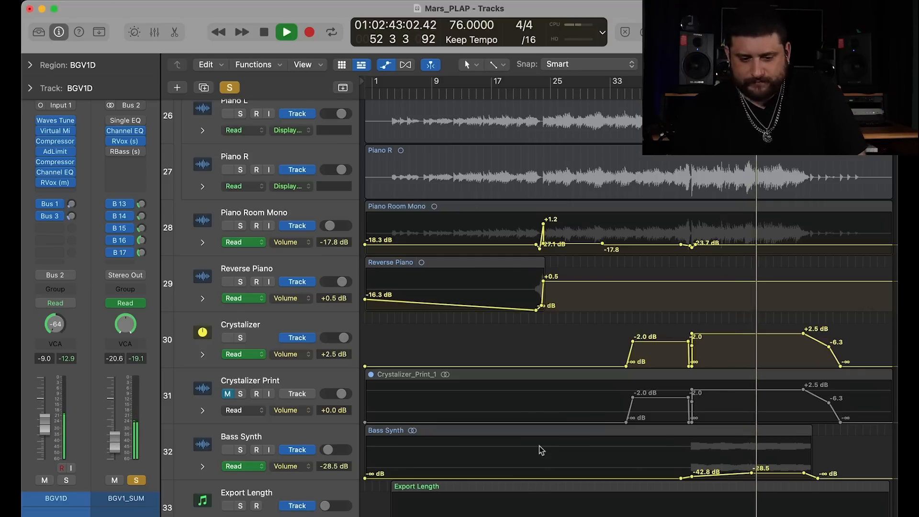
{"action": "scroll", "coordinate": [669, 367], "scroll_direction": "down", "scroll_amount": 5}
{"action": "scroll", "coordinate": [669, 367], "scroll_direction": "up", "scroll_amount": 20}
{"action": "scroll", "coordinate": [669, 367], "scroll_direction": "up", "scroll_amount": 4}
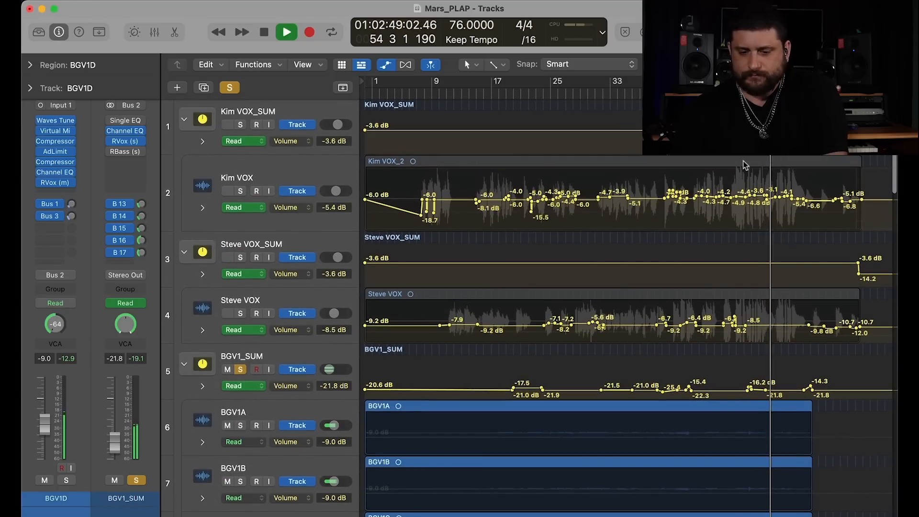
{"action": "left_click", "coordinate": [240, 125]}
{"action": "left_click", "coordinate": [241, 258]}
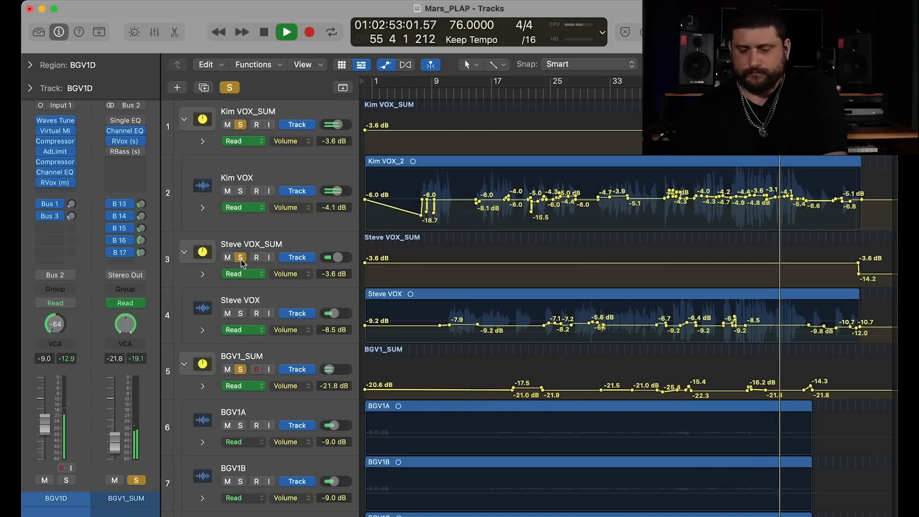
Add Piano_SUM, Piano Room Mono and Reverse Piano to the soloed vocals, listen and stop playback around bar 61
{"action": "scroll", "coordinate": [468, 347], "scroll_direction": "down", "scroll_amount": 2}
{"action": "scroll", "coordinate": [468, 348], "scroll_direction": "down", "scroll_amount": 3}
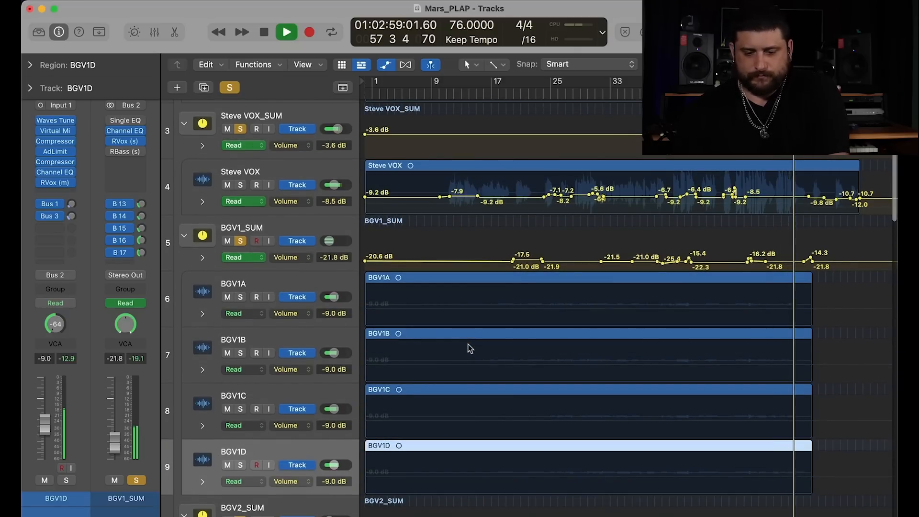
{"action": "scroll", "coordinate": [470, 348], "scroll_direction": "down", "scroll_amount": 10}
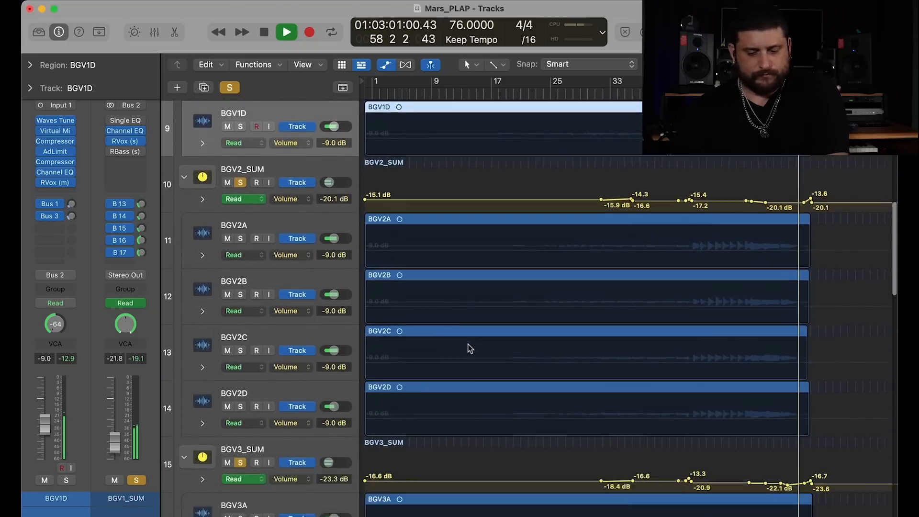
{"action": "scroll", "coordinate": [470, 348], "scroll_direction": "down", "scroll_amount": 10}
{"action": "scroll", "coordinate": [470, 348], "scroll_direction": "down", "scroll_amount": 8}
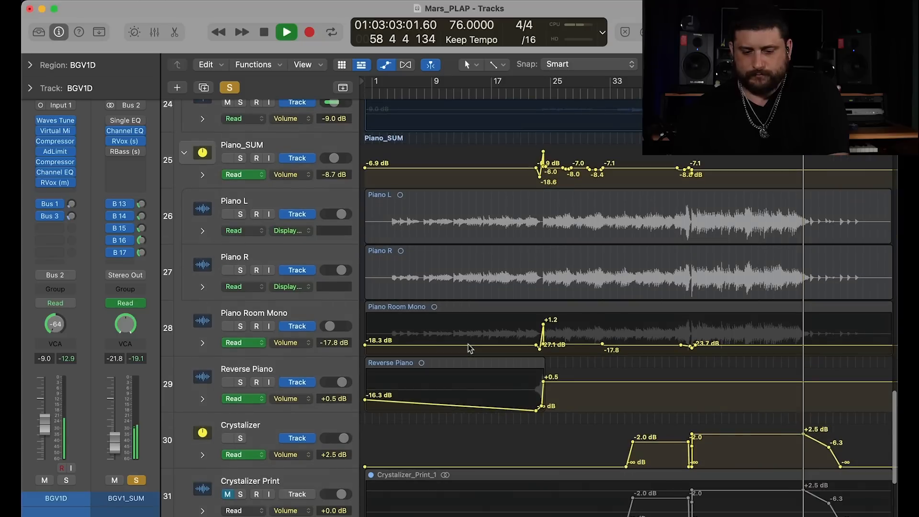
{"action": "left_click", "coordinate": [240, 158]}
{"action": "left_click", "coordinate": [241, 326]}
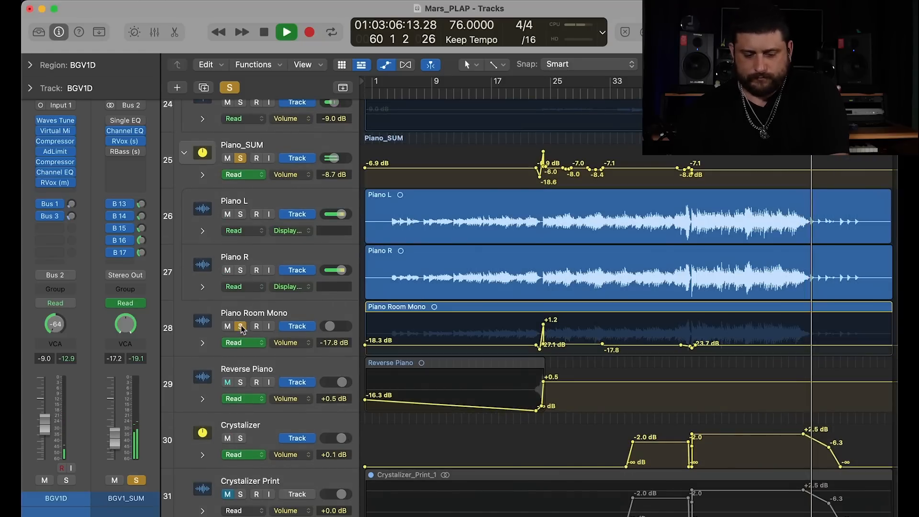
{"action": "left_click", "coordinate": [241, 382]}
{"action": "scroll", "coordinate": [702, 401], "scroll_direction": "down", "scroll_amount": 3}
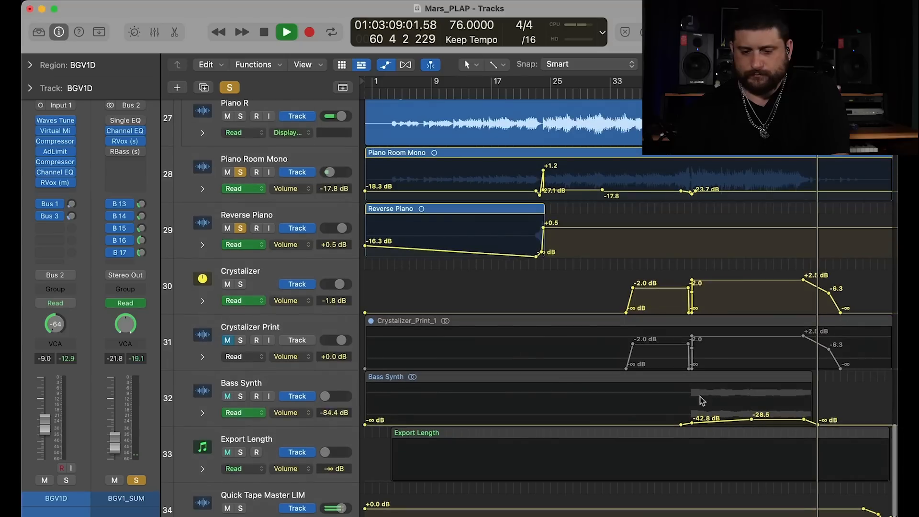
{"action": "key", "text": "space"}
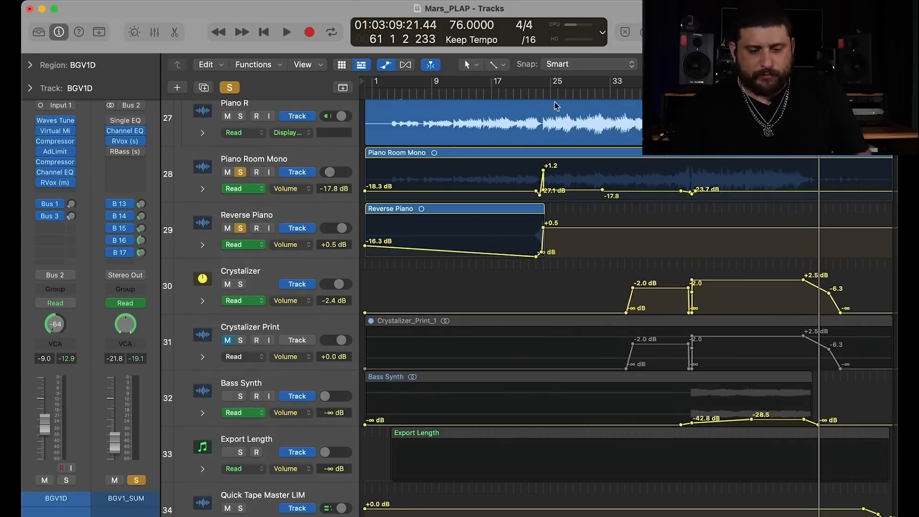
Clear all solos, place the playhead at bar 23 and zoom in on the piano tracks' volume automation there
{"action": "left_click", "coordinate": [235, 89]}
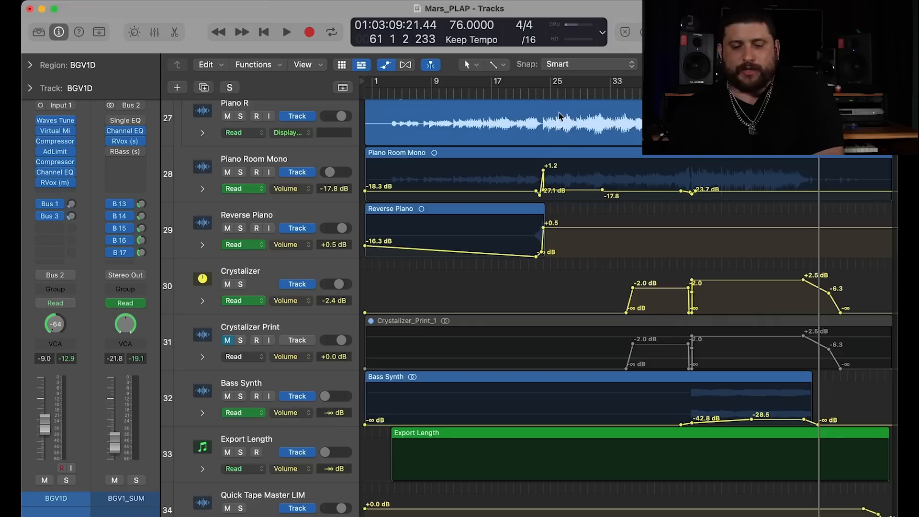
{"action": "left_click", "coordinate": [534, 94]}
{"action": "scroll", "coordinate": [581, 142], "scroll_direction": "up", "scroll_amount": 10}
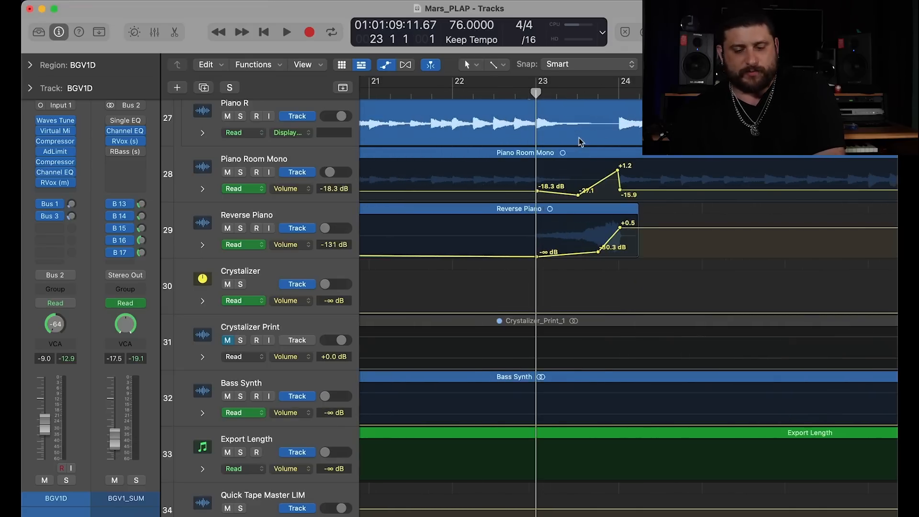
{"action": "scroll", "coordinate": [577, 154], "scroll_direction": "up", "scroll_amount": 5}
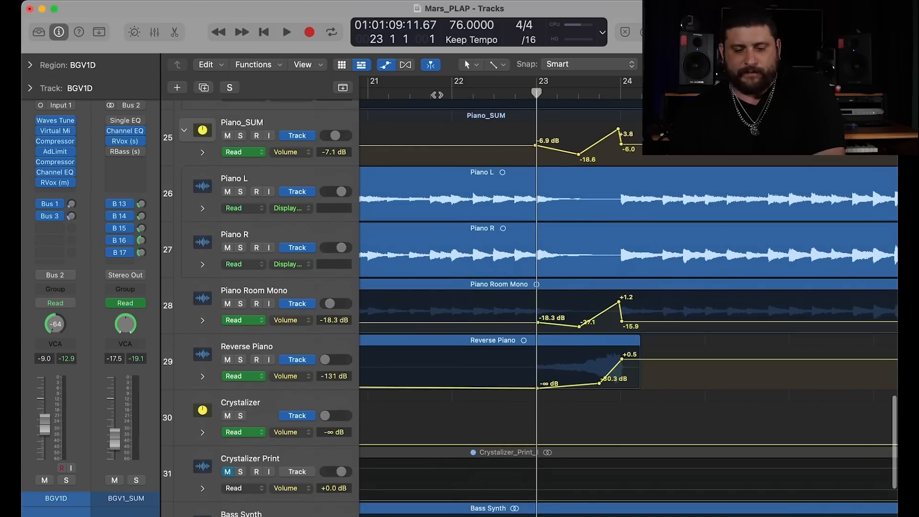
Mute the Reverse Piano track and audition the piano transition across bar 23, stopping just after bar 24
{"action": "left_click", "coordinate": [431, 93]}
{"action": "left_click", "coordinate": [227, 360]}
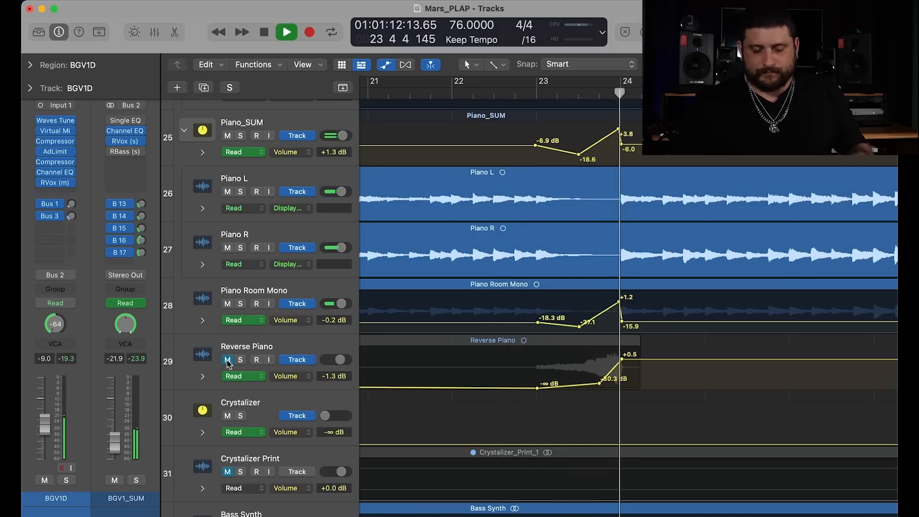
{"action": "key", "text": "space"}
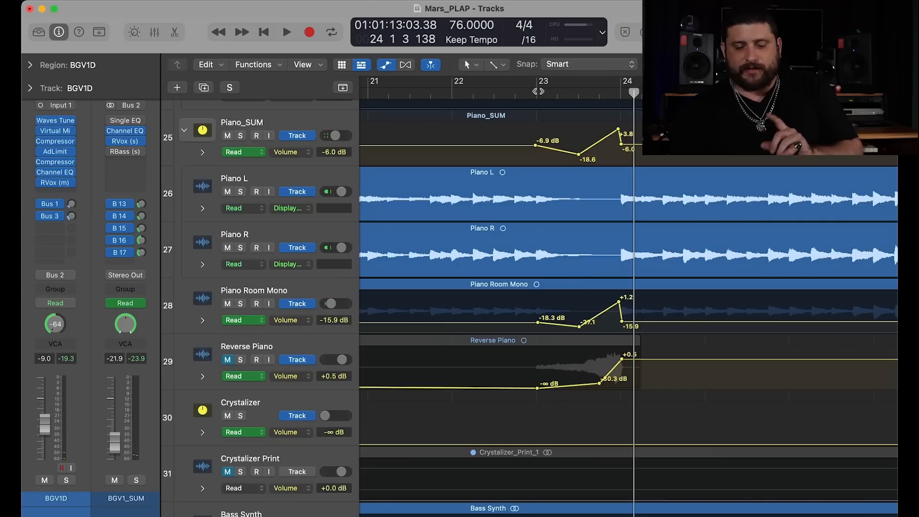
{"action": "left_click", "coordinate": [538, 91]}
{"action": "left_click", "coordinate": [567, 191]}
{"action": "left_click", "coordinate": [574, 261], "text": "shift"}
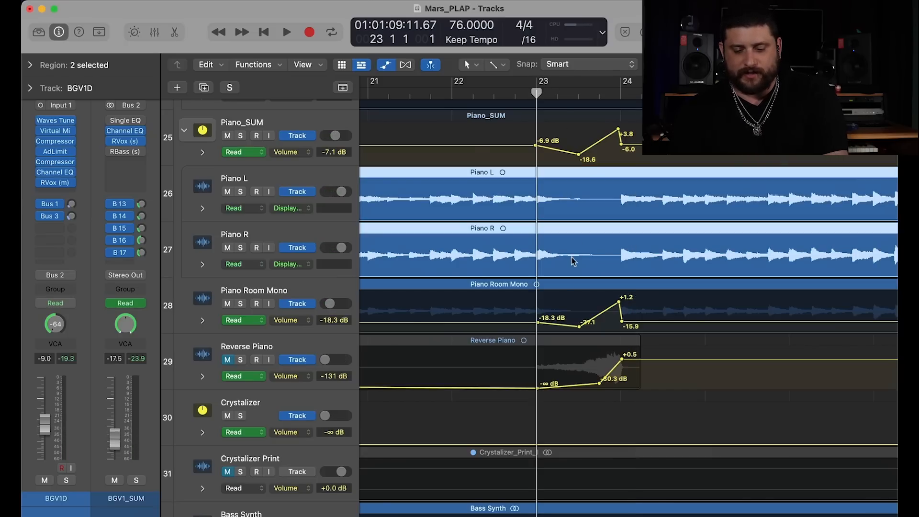
{"action": "left_click", "coordinate": [580, 286]}
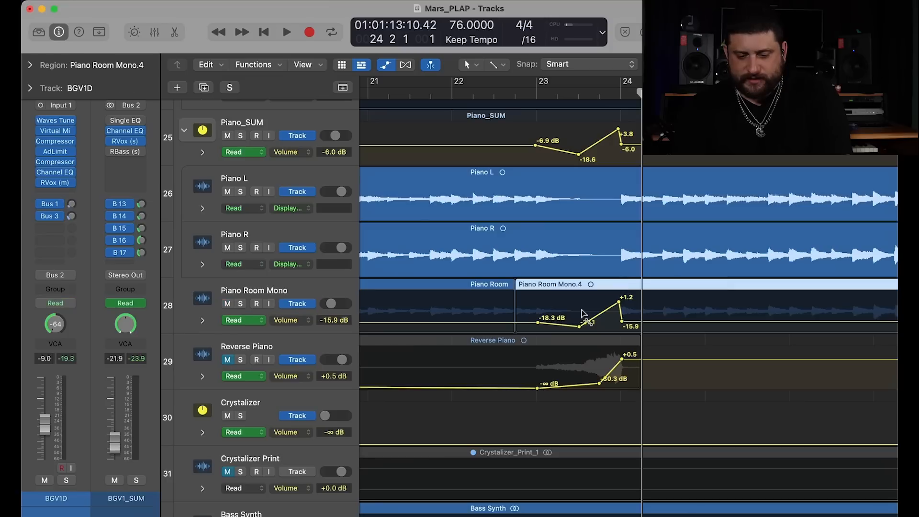
{"action": "key", "text": "super+z"}
Split the Piano Room Mono region at bars 22 and 25 and select the section between the cuts
{"action": "key", "text": "comma"}
{"action": "key", "text": "comma"}
{"action": "key", "text": "comma"}
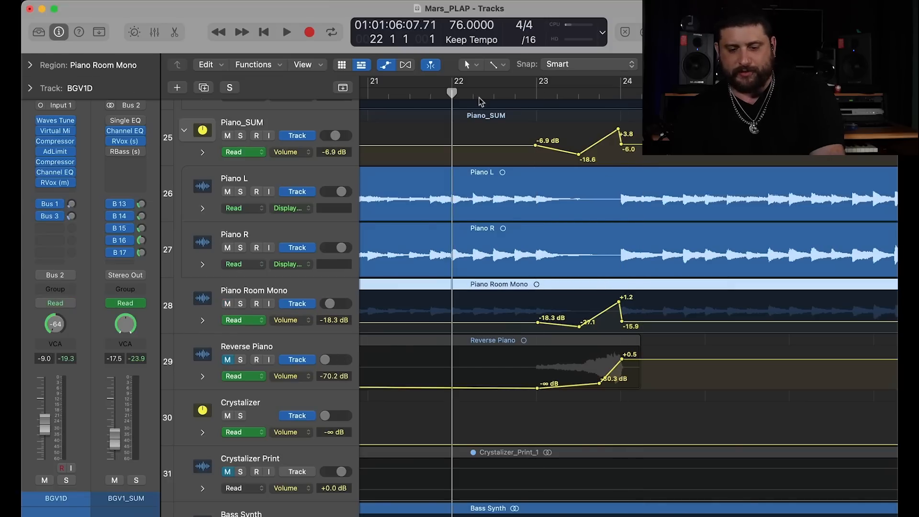
{"action": "key", "text": "super+t"}
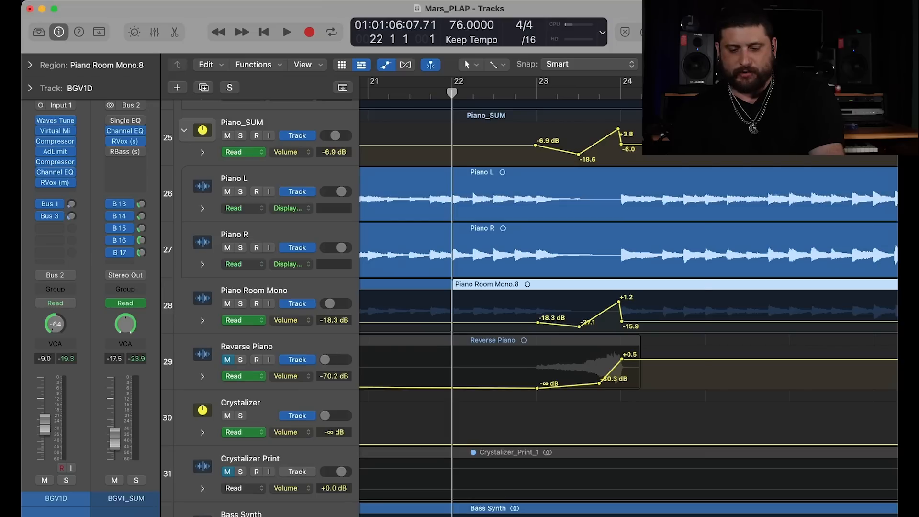
{"action": "key", "text": "period"}
{"action": "key", "text": "period"}
{"action": "key", "text": "period"}
{"action": "key", "text": "super+t"}
{"action": "left_click", "coordinate": [667, 288]}
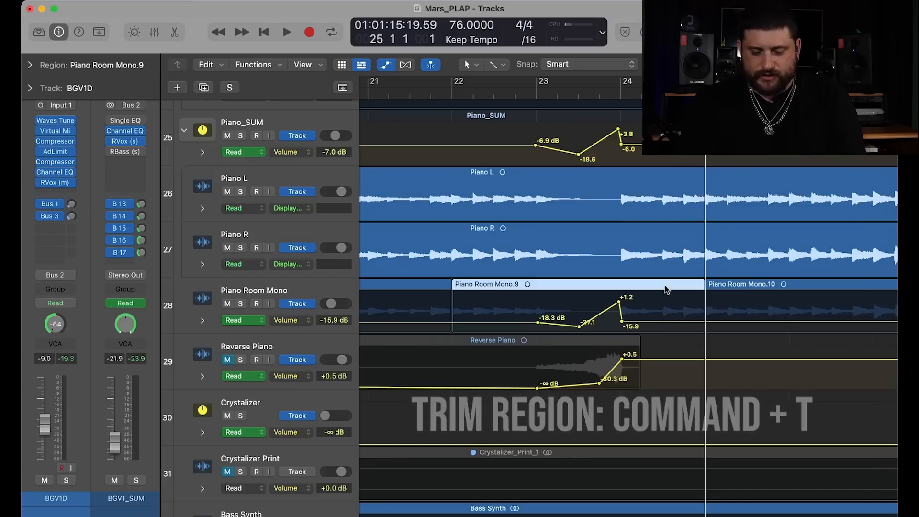
Bounce the selected Piano Room Mono section in place to a new track named Reverse Pinano, leaving the source region untouched
{"action": "key", "text": "ctrl+b"}
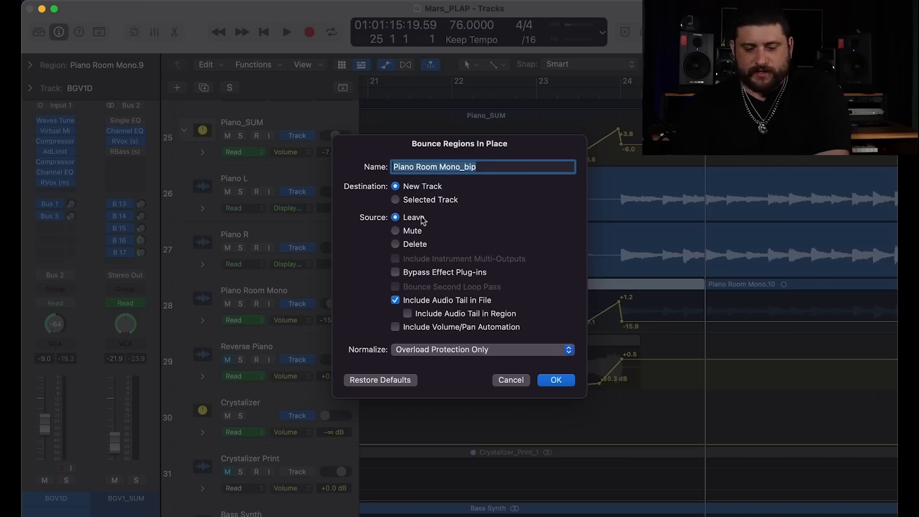
{"action": "type", "text": "Reverse Piano"}
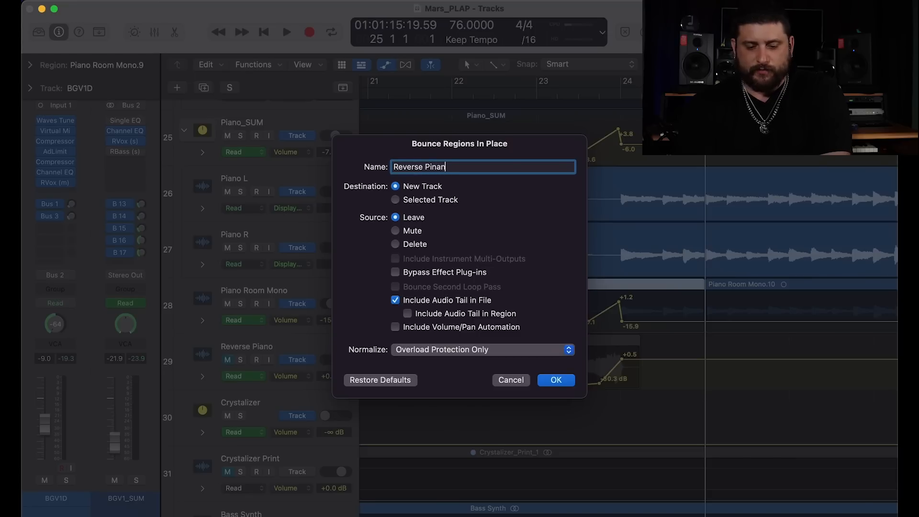
{"action": "key", "text": "Return"}
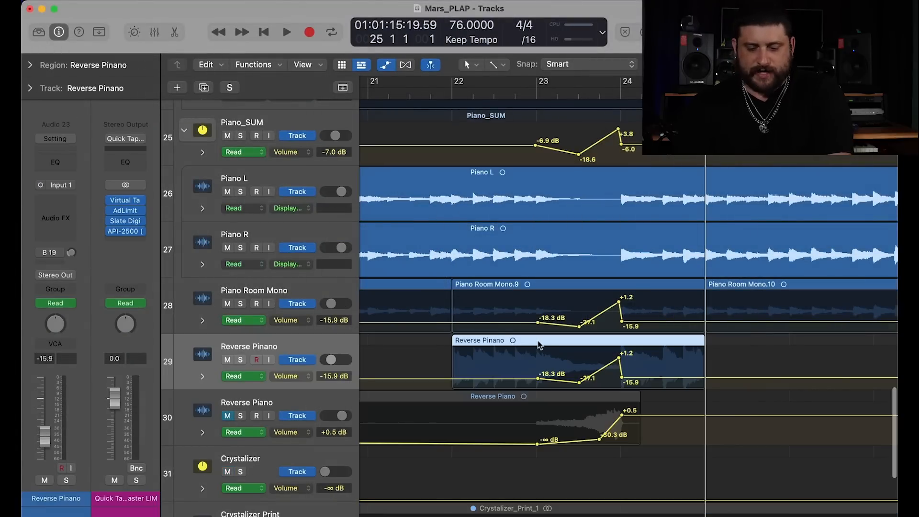
Reverse the audio file of the bounced Reverse Pinano region in the audio file editor and close the editor
{"action": "double_click", "coordinate": [541, 345]}
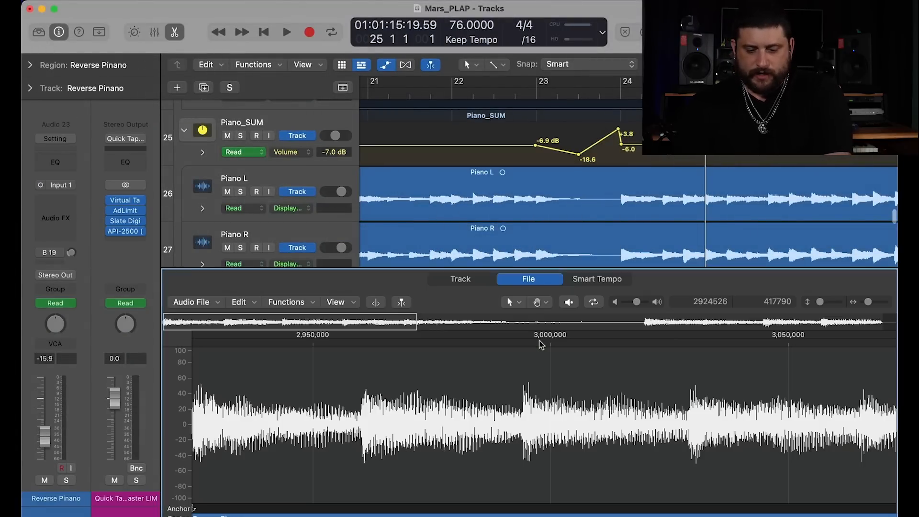
{"action": "key", "text": "e"}
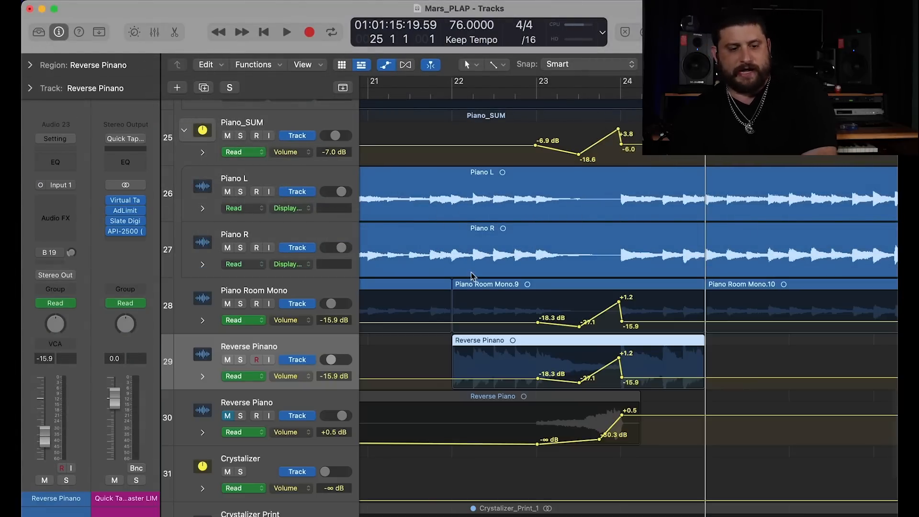
{"action": "key", "text": "e"}
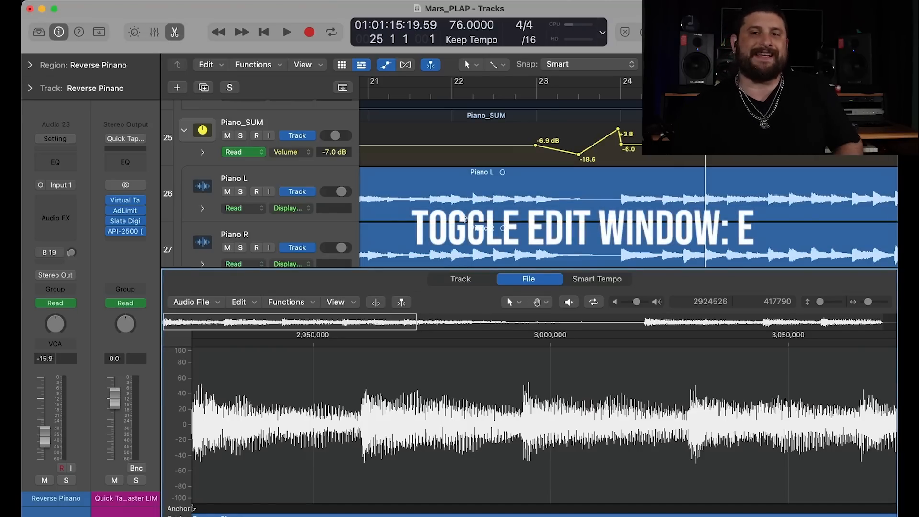
{"action": "left_click", "coordinate": [485, 283]}
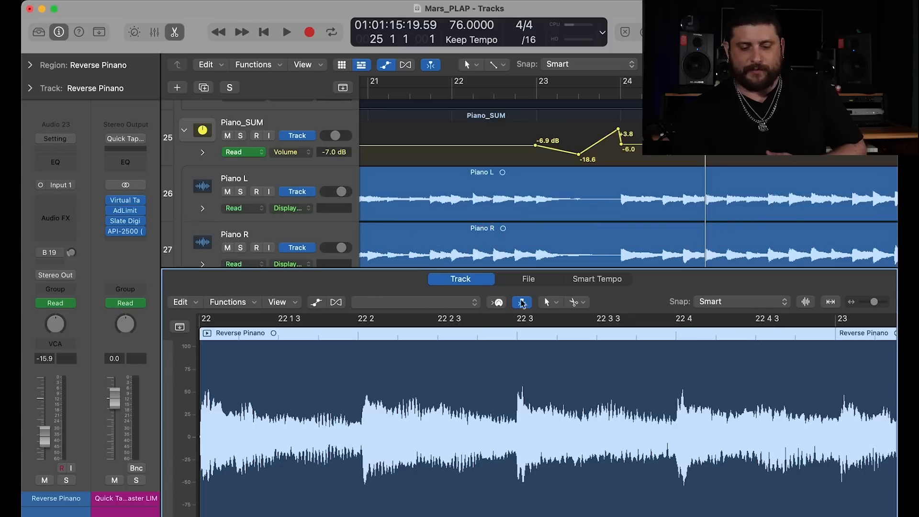
{"action": "left_click", "coordinate": [529, 282]}
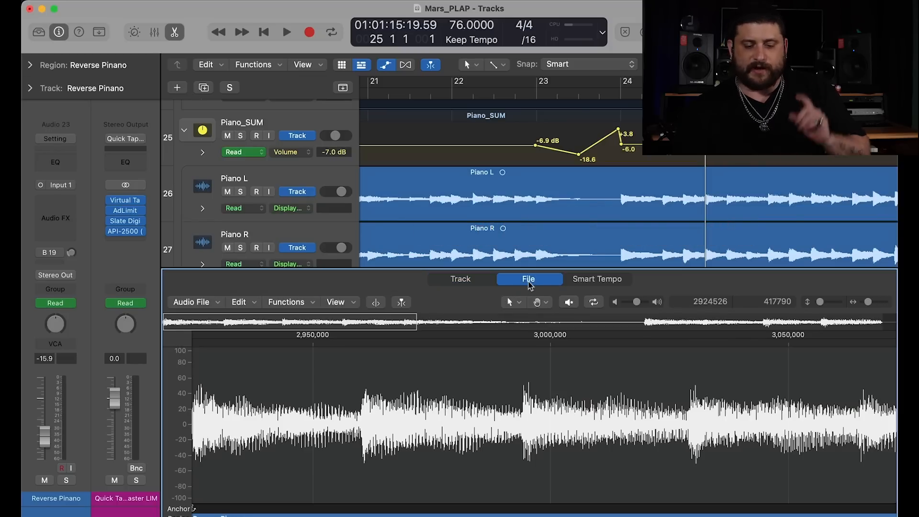
{"action": "left_click", "coordinate": [254, 305]}
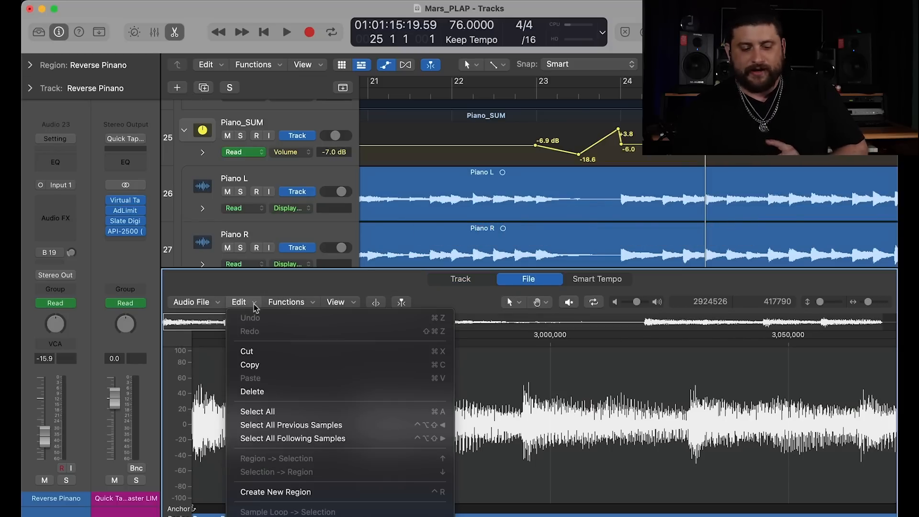
{"action": "left_click", "coordinate": [288, 303]}
{"action": "left_click", "coordinate": [287, 304]}
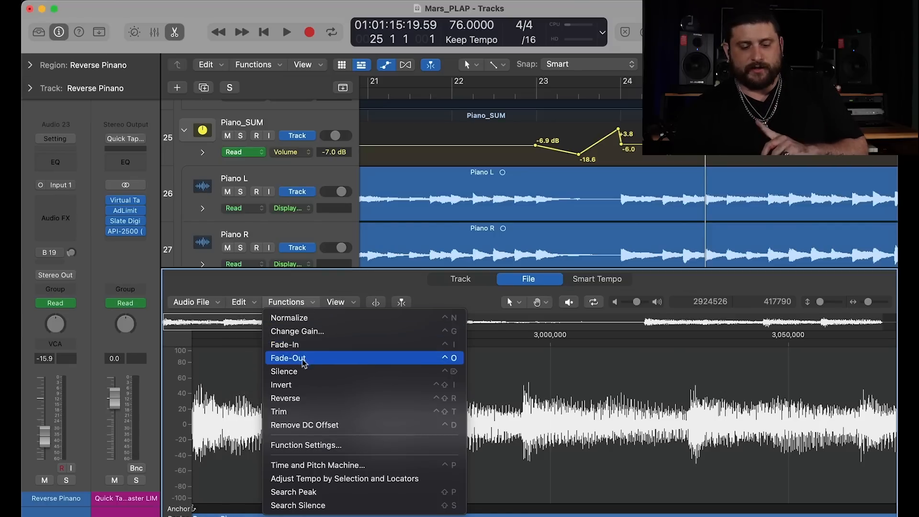
{"action": "left_click", "coordinate": [301, 399]}
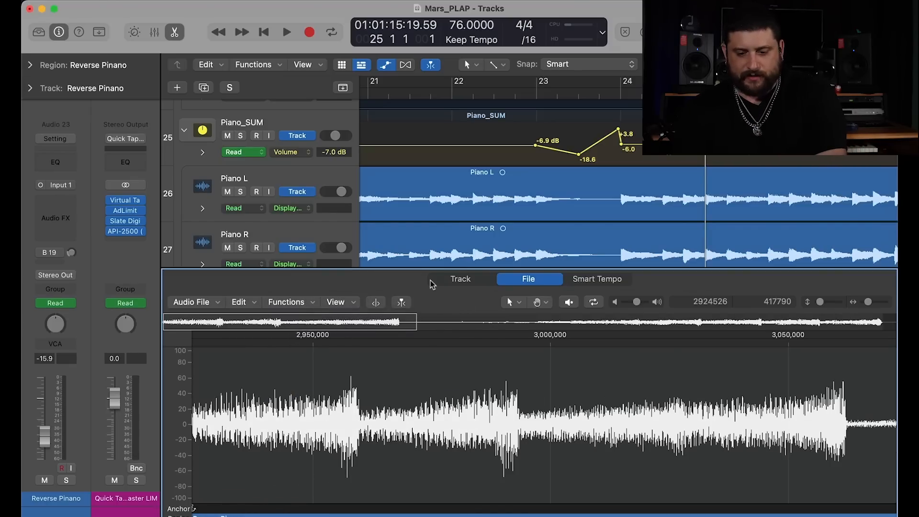
{"action": "key", "text": "e"}
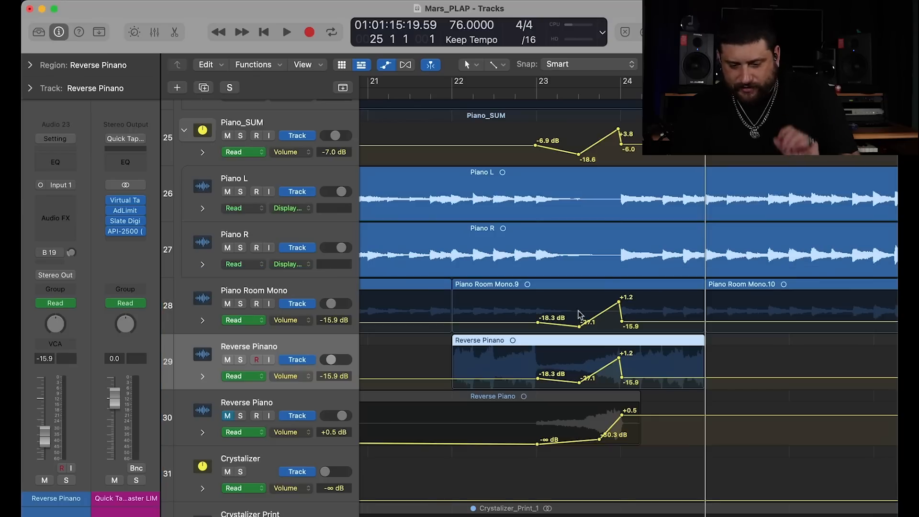
Trim the reversed region to run from bar 23 to just past bar 24 and give it a long fade-in
{"action": "left_click_drag", "start_coordinate": [621, 94], "coordinate": [627, 93]}
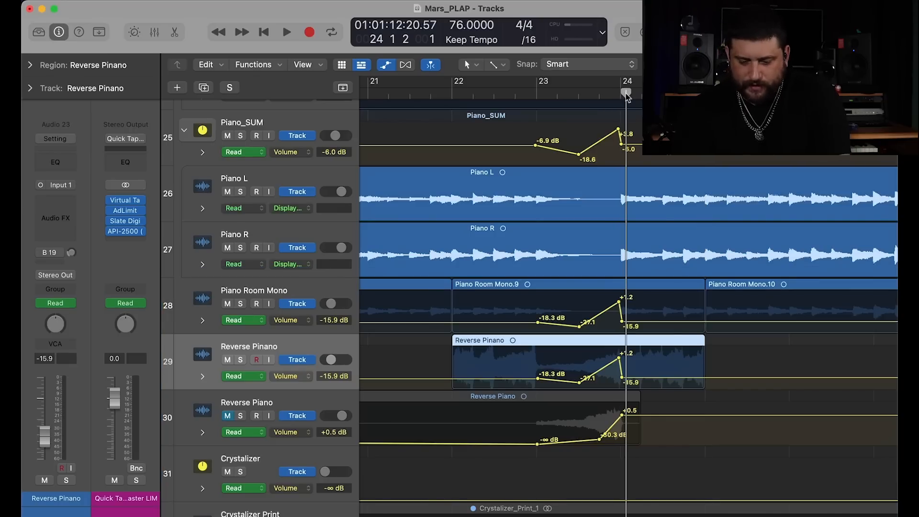
{"action": "key", "text": "alt+bracketright"}
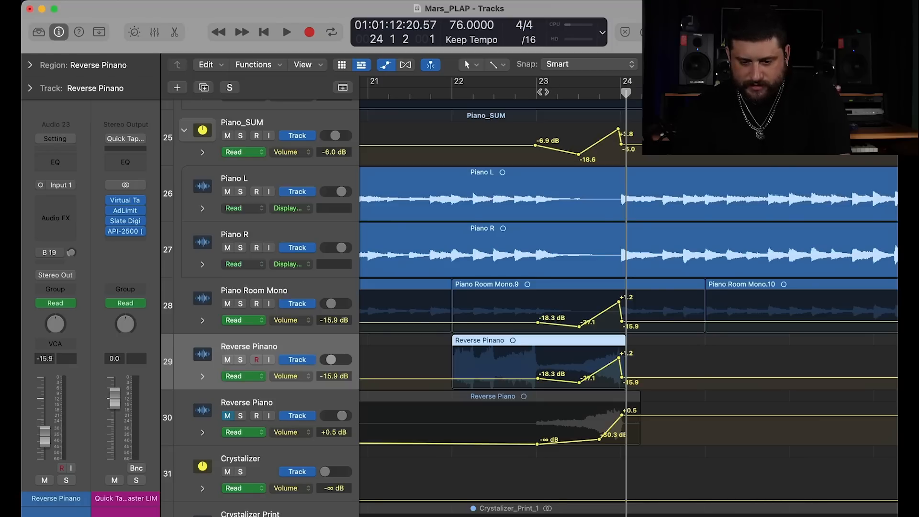
{"action": "left_click", "coordinate": [536, 92]}
{"action": "key", "text": "alt+bracketleft"}
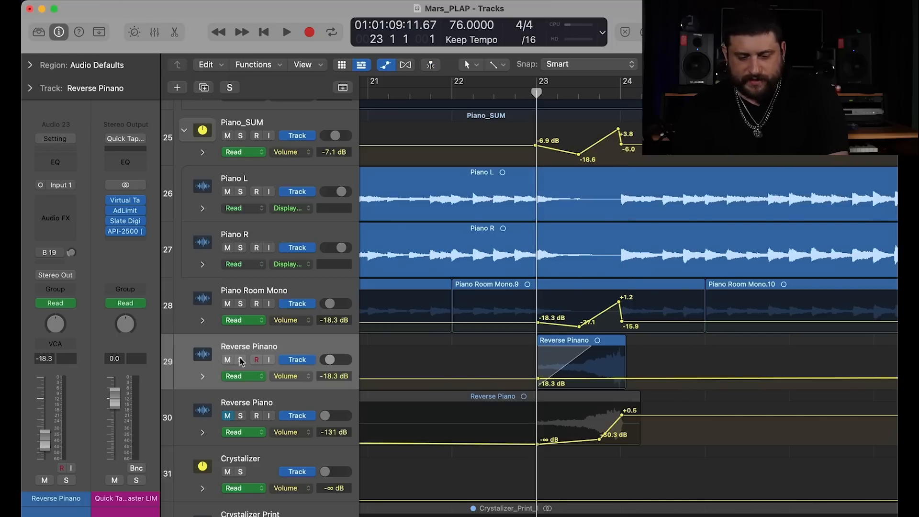
Solo the Reverse Pinano track and add a short fade-out at the end of its region with the Fade Tool
{"action": "left_click", "coordinate": [241, 361]}
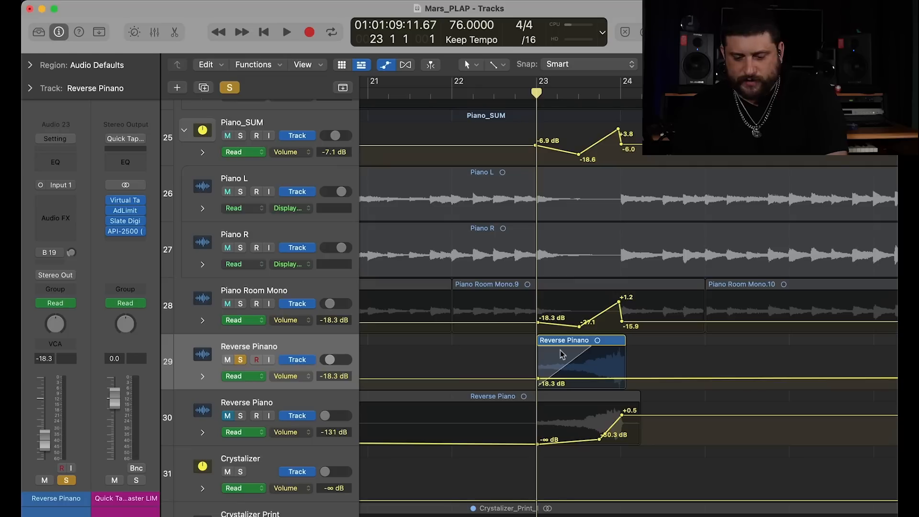
{"action": "left_click", "coordinate": [623, 387]}
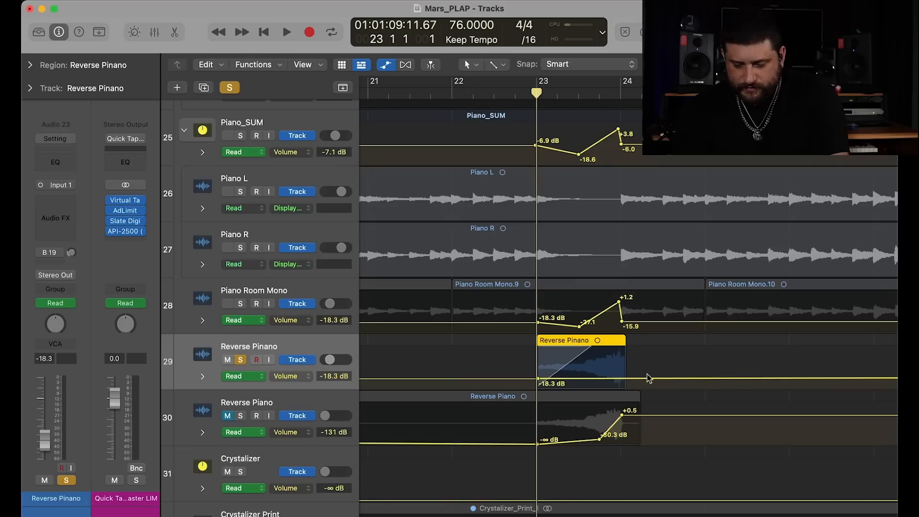
{"action": "key", "text": "super+Right"}
{"action": "key", "text": "super+Right"}
{"action": "key", "text": "super+Right"}
{"action": "key", "text": "super+Right"}
{"action": "key", "text": "super+Right"}
{"action": "scroll", "coordinate": [642, 371], "scroll_direction": "right", "scroll_amount": 14}
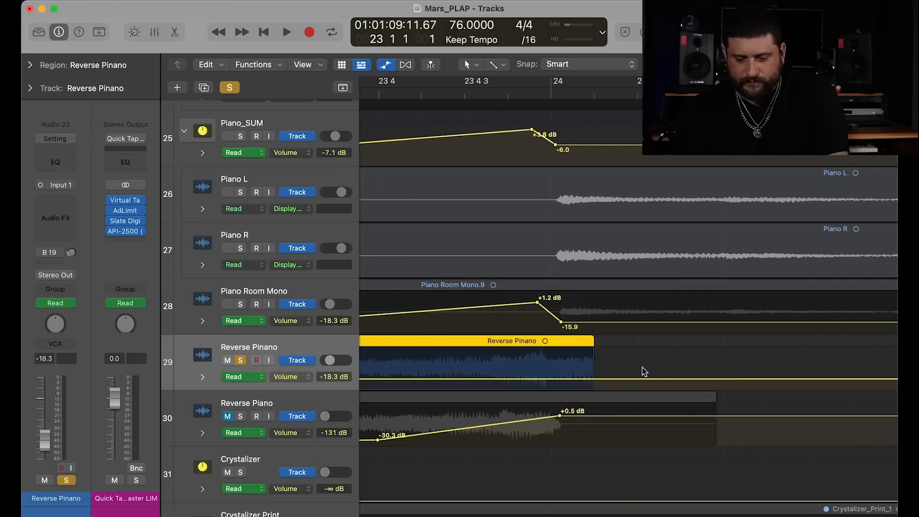
{"action": "left_click", "coordinate": [494, 65]}
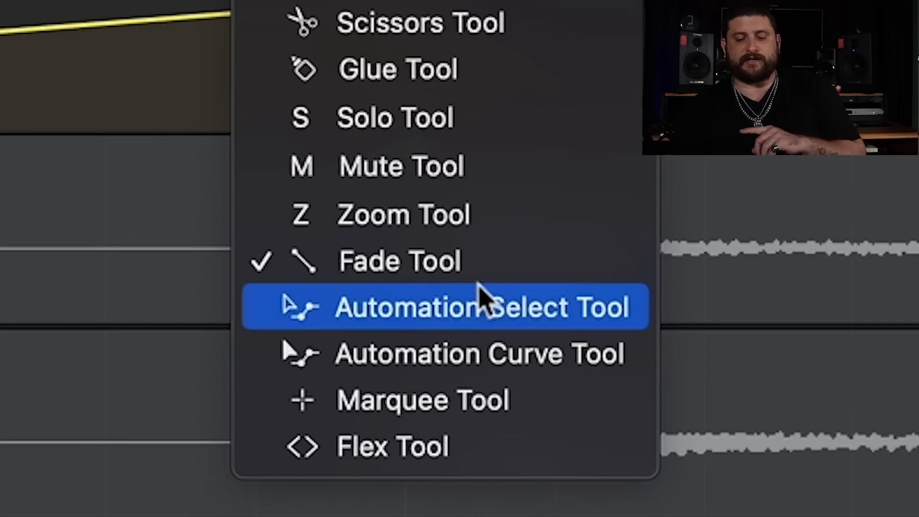
{"action": "left_click", "coordinate": [480, 265]}
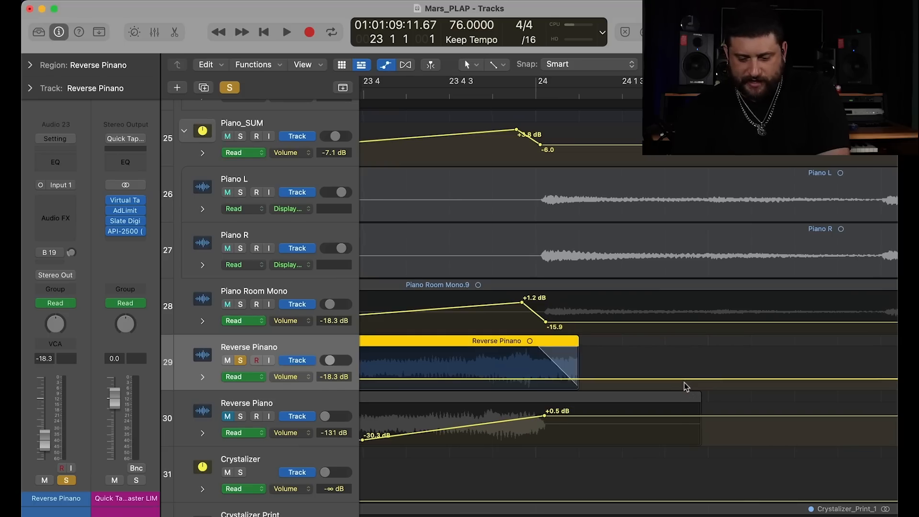
Audition the soloed Reverse Pinano region from bar 23, rewinding once to hear it again
{"action": "key", "text": "super+Right"}
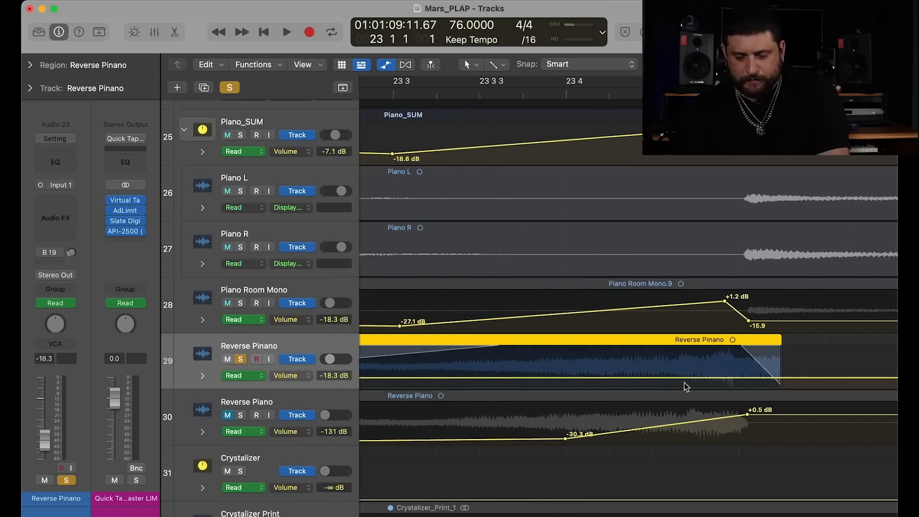
{"action": "scroll", "coordinate": [685, 383], "scroll_direction": "left", "scroll_amount": 2}
{"action": "key", "text": "super+Left"}
{"action": "key", "text": "super+Left"}
{"action": "scroll", "coordinate": [684, 383], "scroll_direction": "left", "scroll_amount": 8}
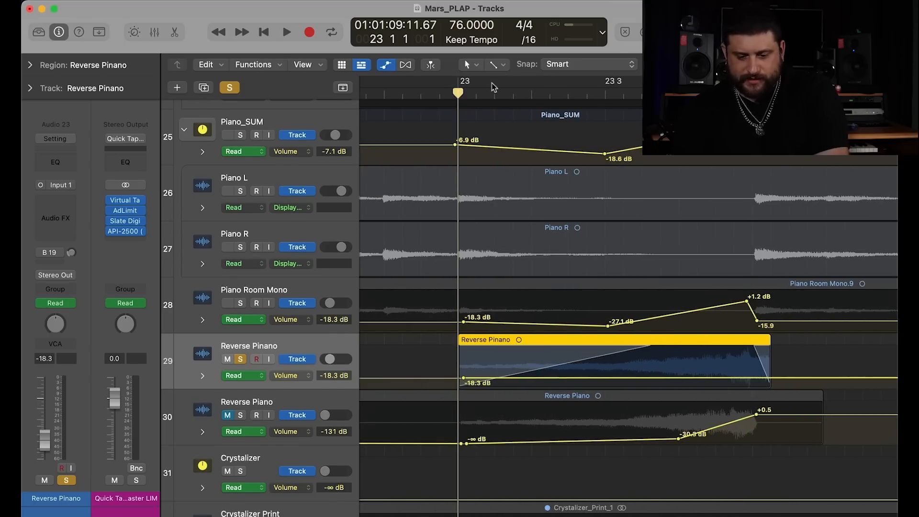
{"action": "key", "text": "Down"}
{"action": "key", "text": "space"}
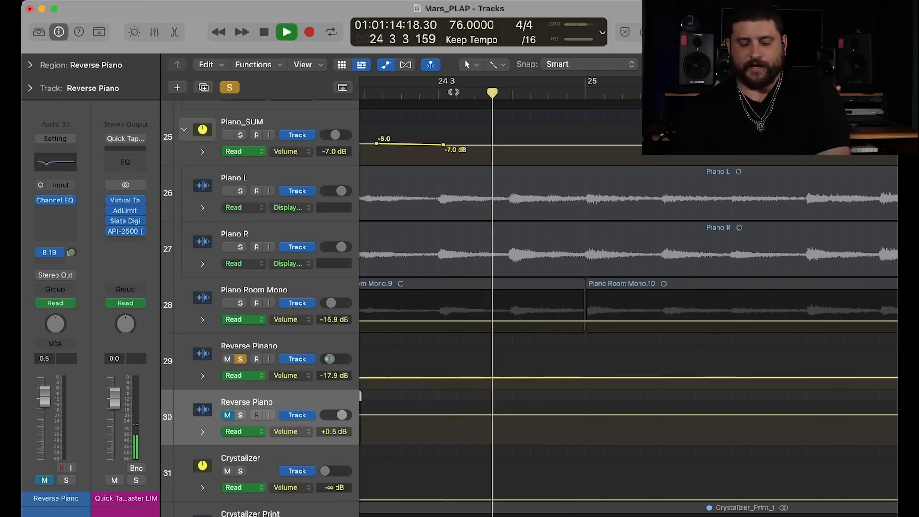
{"action": "key", "text": "space"}
{"action": "key", "text": "comma"}
{"action": "key", "text": "comma"}
{"action": "key", "text": "space"}
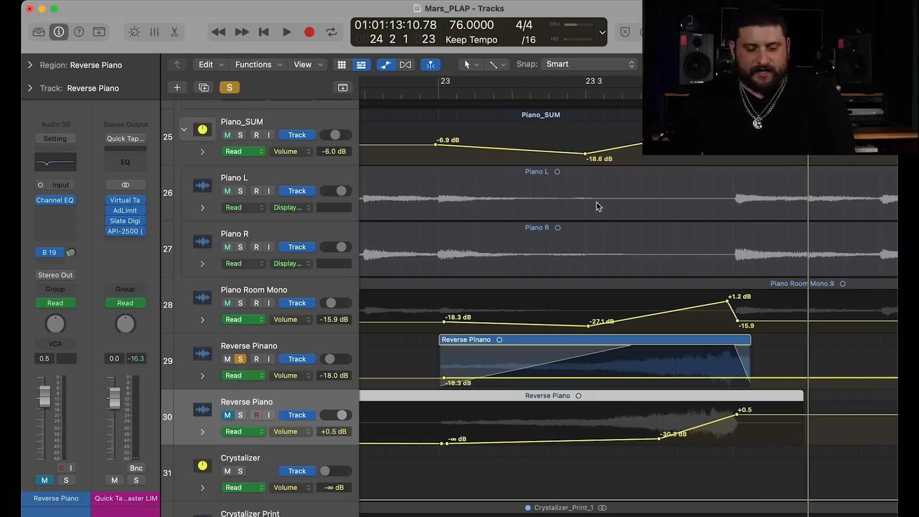
Undo the Reverse Pinano fades, trims and bounce along with the bar 25 split, and unmute the original Reverse Piano track
{"action": "key", "text": "Up"}
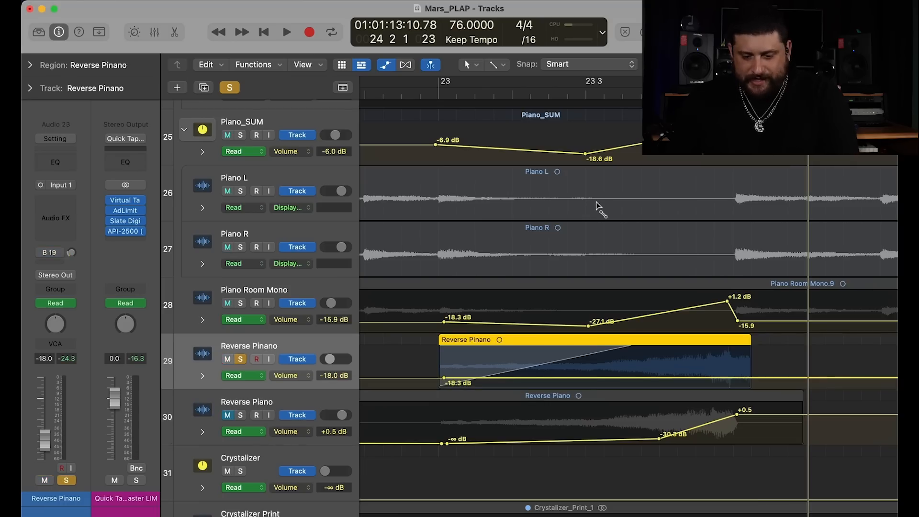
{"action": "key", "text": "super+z"}
{"action": "key", "text": "super+z"}
{"action": "key", "text": "super+z"}
{"action": "key", "text": "super+z"}
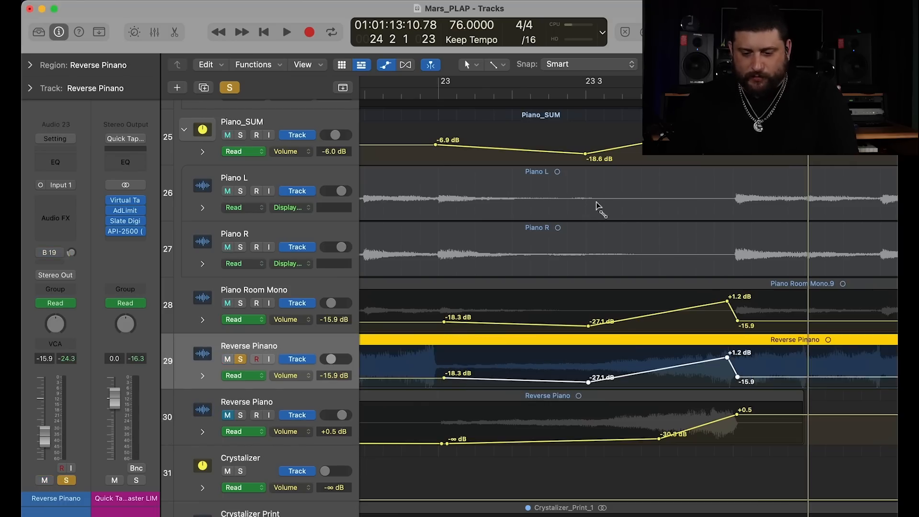
{"action": "key", "text": "super+z"}
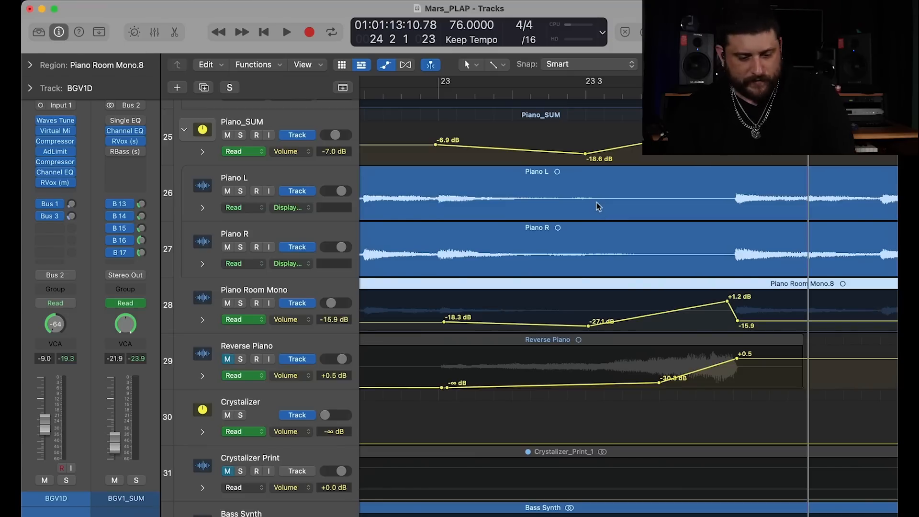
{"action": "left_click", "coordinate": [233, 363]}
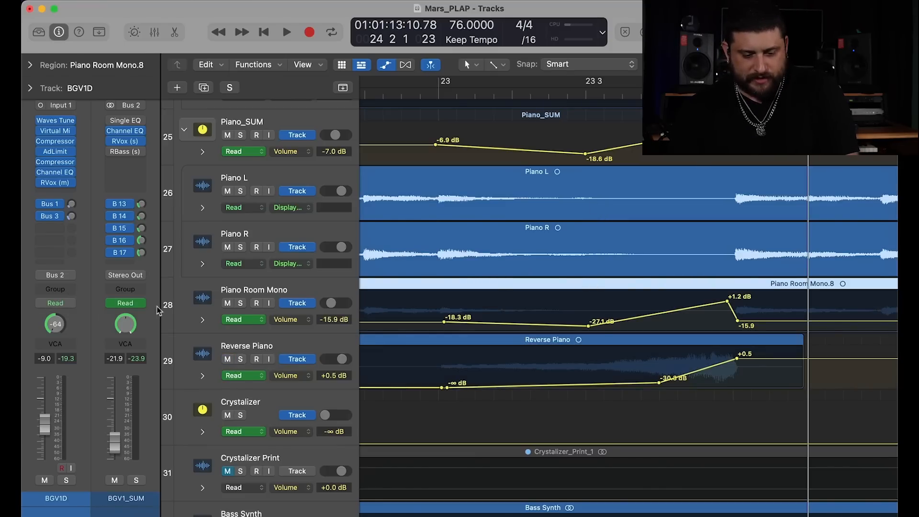
Switch off the Reverse Piano track's automation, solo the track and audition the reversed piano without its volume ride
{"action": "left_click", "coordinate": [294, 343]}
{"action": "left_click", "coordinate": [41, 305]}
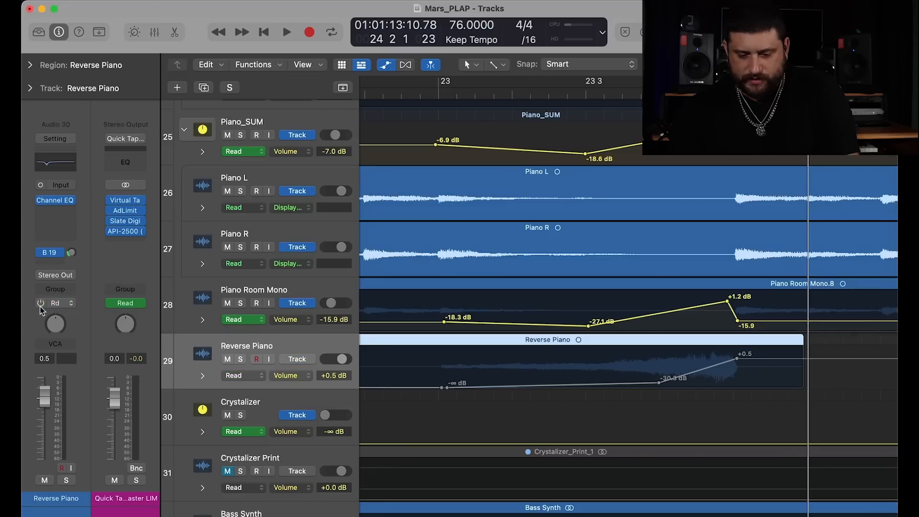
{"action": "key", "text": "s"}
{"action": "key", "text": "space"}
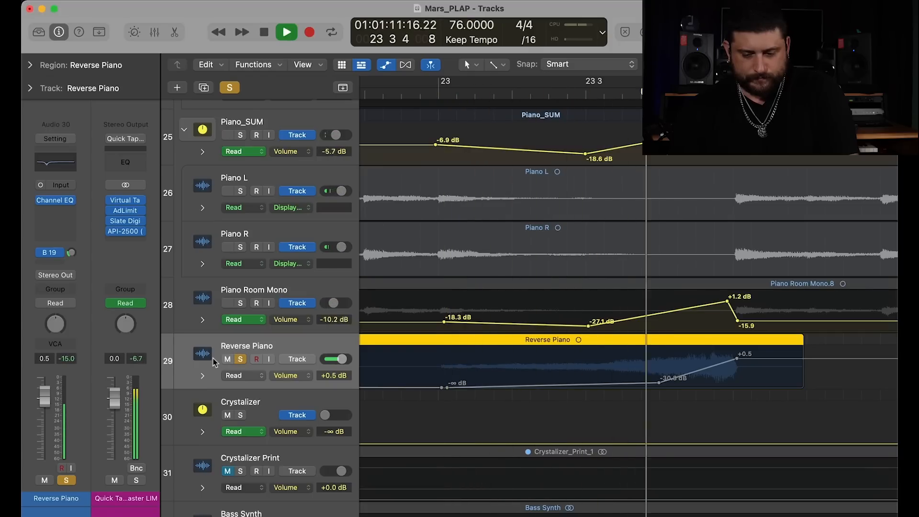
{"action": "key", "text": "space"}
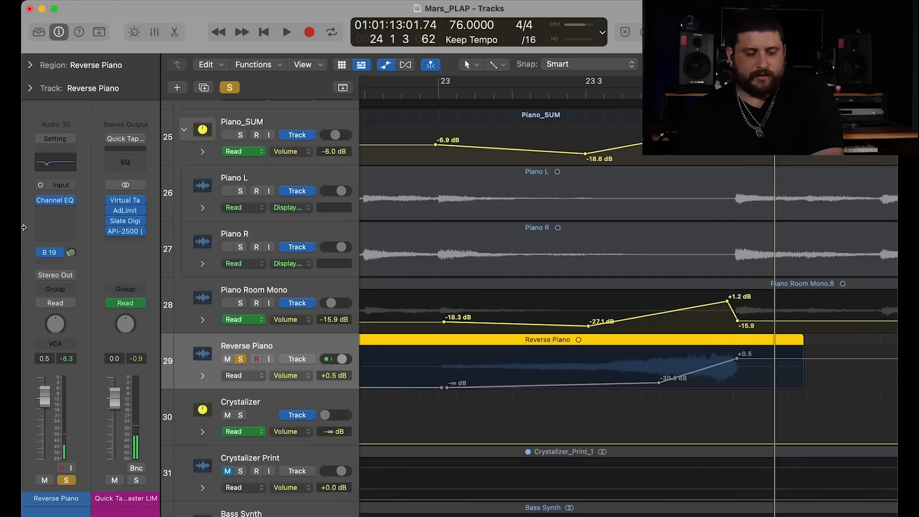
Re-enable the Reverse Piano track's automation and audition the soloed transition from bar 22 beat 4
{"action": "left_click", "coordinate": [41, 277]}
{"action": "left_click", "coordinate": [41, 277]}
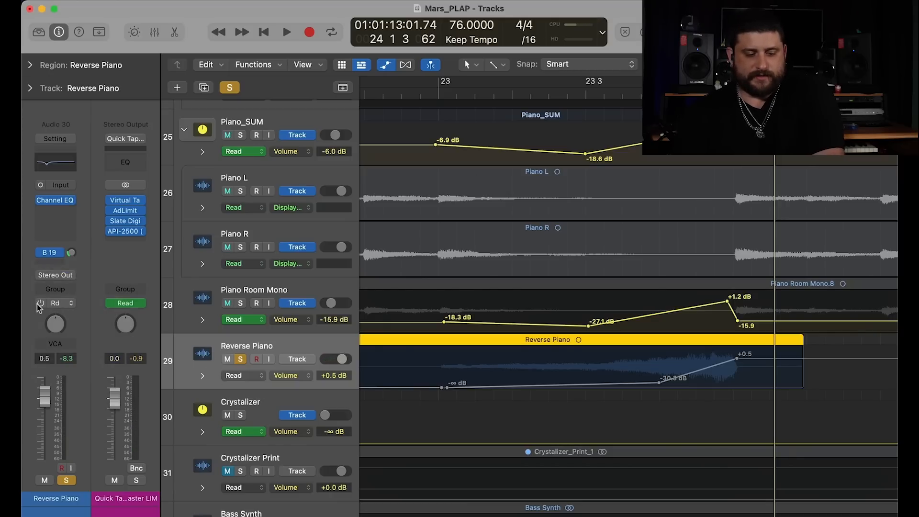
{"action": "left_click", "coordinate": [38, 304]}
{"action": "left_click", "coordinate": [373, 87]}
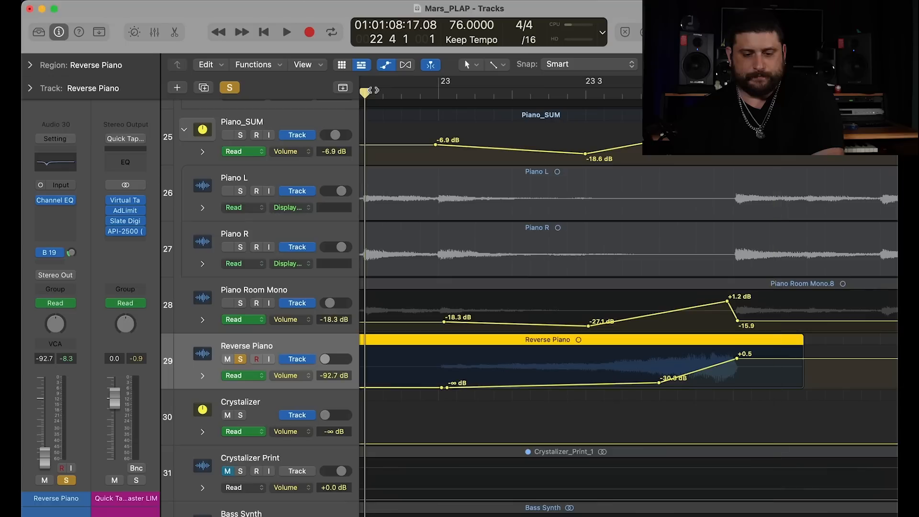
{"action": "key", "text": "space"}
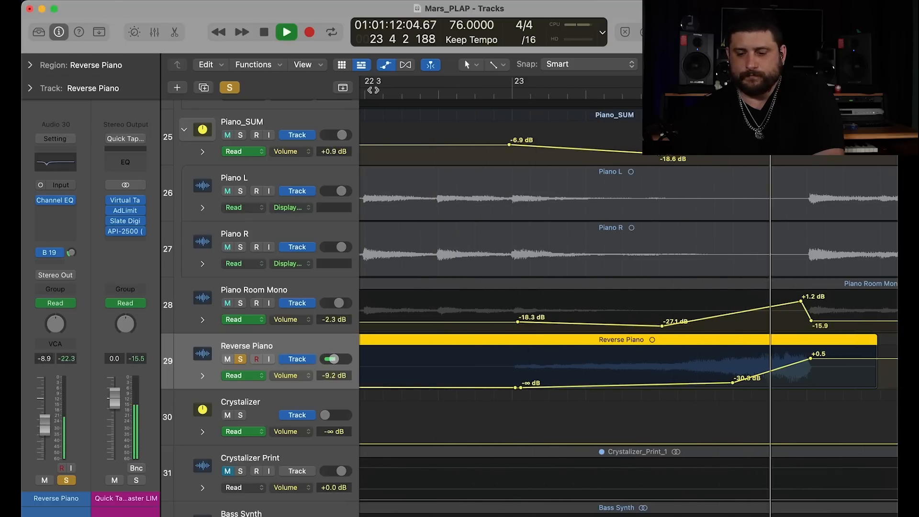
{"action": "key", "text": "space"}
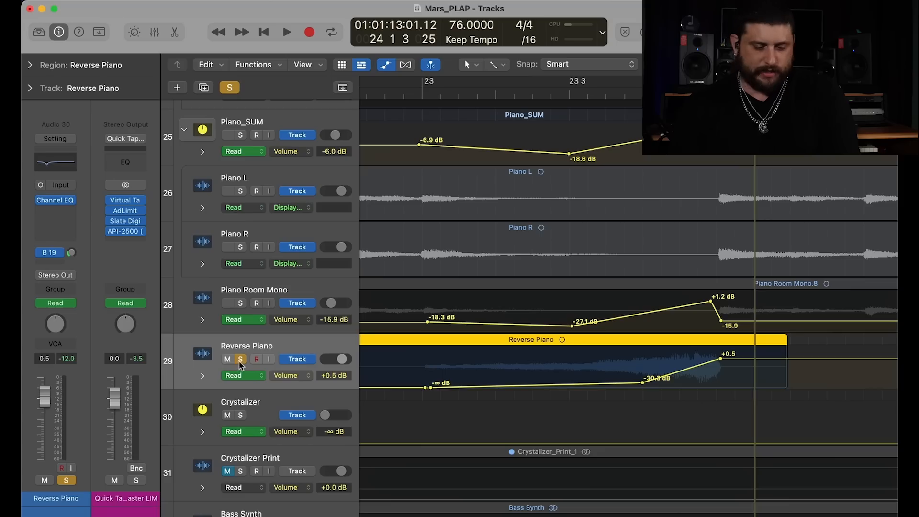
Unsolo the Reverse Piano track and audition the transition in the full mix from bar 22 until past bar 24
{"action": "left_click", "coordinate": [240, 359]}
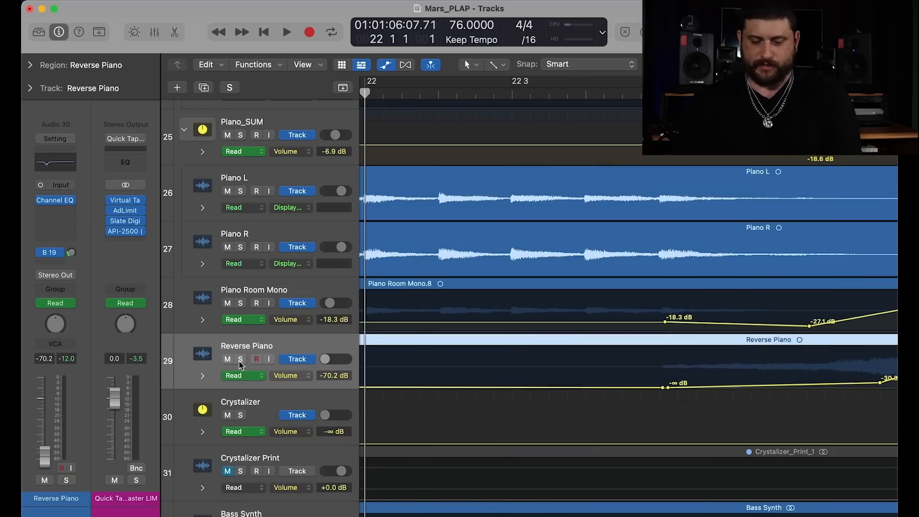
{"action": "key", "text": "space"}
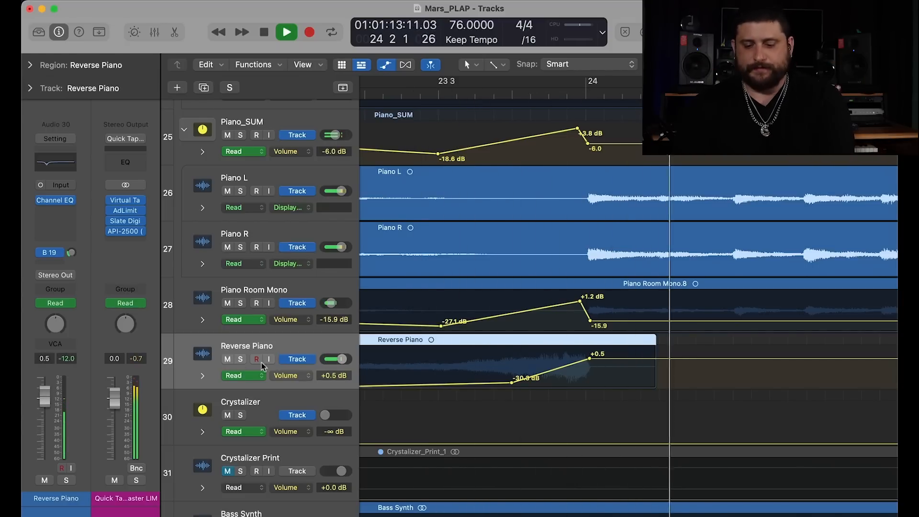
{"action": "scroll", "coordinate": [589, 361], "scroll_direction": "down", "scroll_amount": 10}
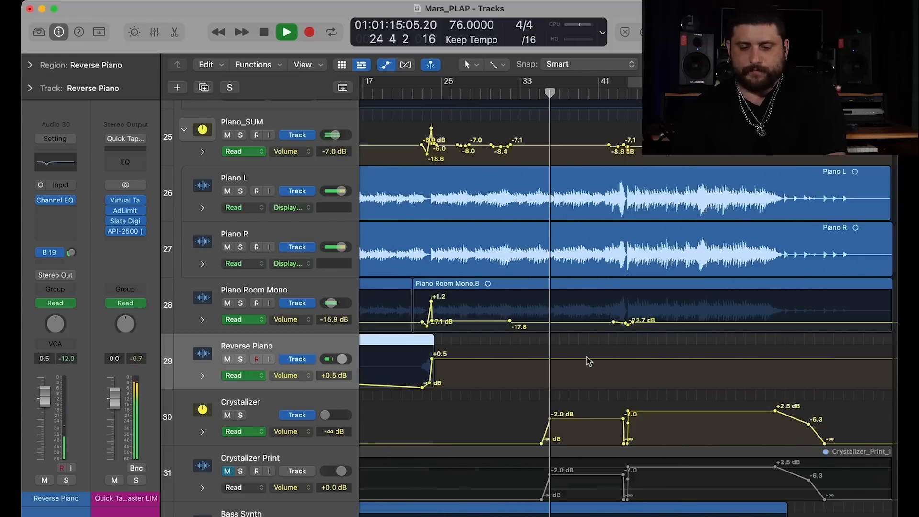
{"action": "scroll", "coordinate": [589, 362], "scroll_direction": "down", "scroll_amount": 3}
{"action": "key", "text": "space"}
Show the Crystalizer track's channel strip and place the playhead at bar 34, just before its volume automation rises
{"action": "scroll", "coordinate": [589, 361], "scroll_direction": "down", "scroll_amount": 5}
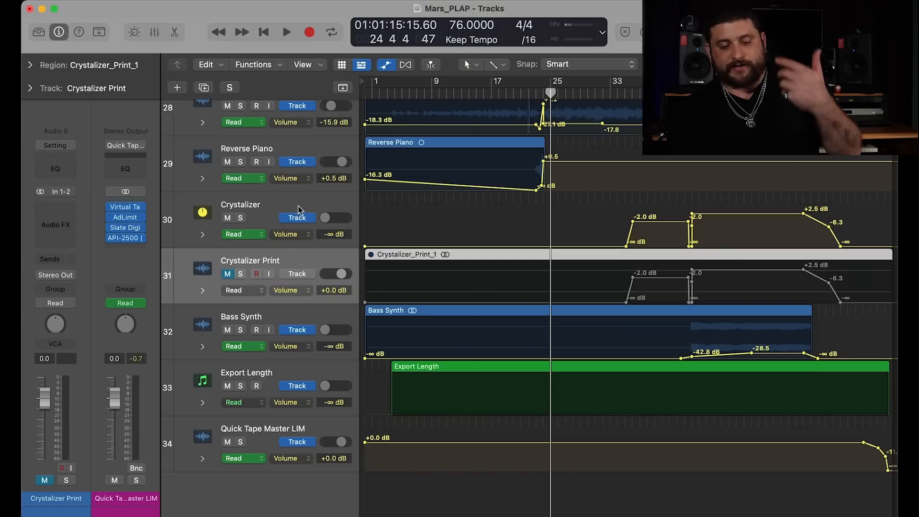
{"action": "left_click", "coordinate": [298, 209]}
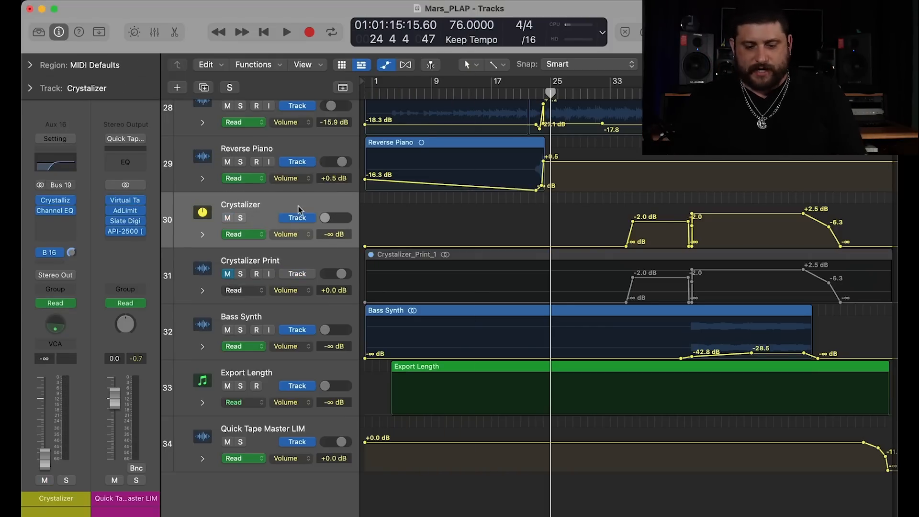
{"action": "left_click", "coordinate": [611, 99]}
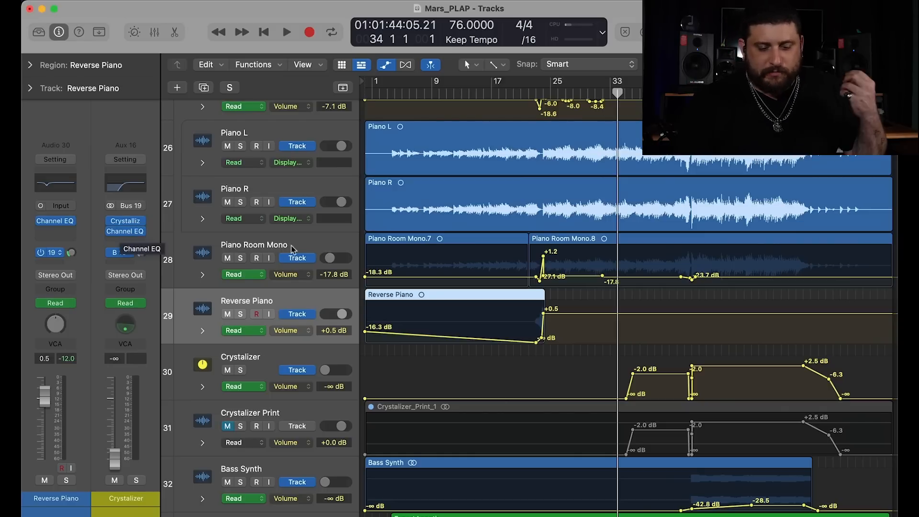
Inspect the channel strips of the piano tracks and follow the Piano Room Mono track's Bus 19 send to the Crystalizer aux
{"action": "left_click", "coordinate": [316, 249]}
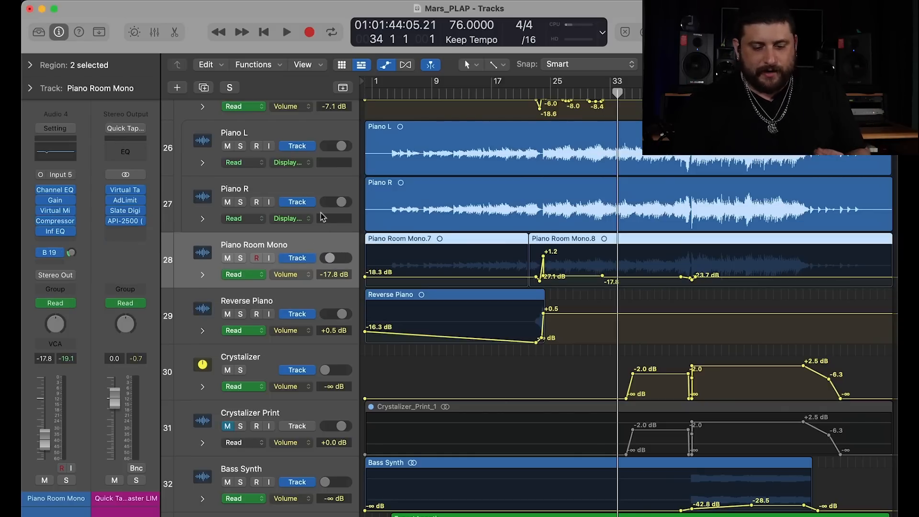
{"action": "left_click", "coordinate": [332, 194]}
{"action": "left_click", "coordinate": [324, 150]}
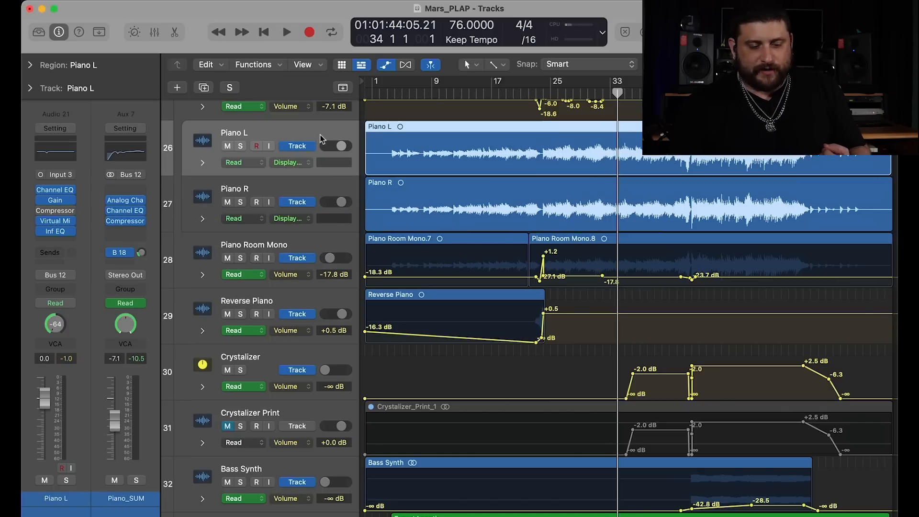
{"action": "scroll", "coordinate": [331, 135], "scroll_direction": "up", "scroll_amount": 2}
{"action": "left_click", "coordinate": [334, 119]}
{"action": "left_click", "coordinate": [329, 288]}
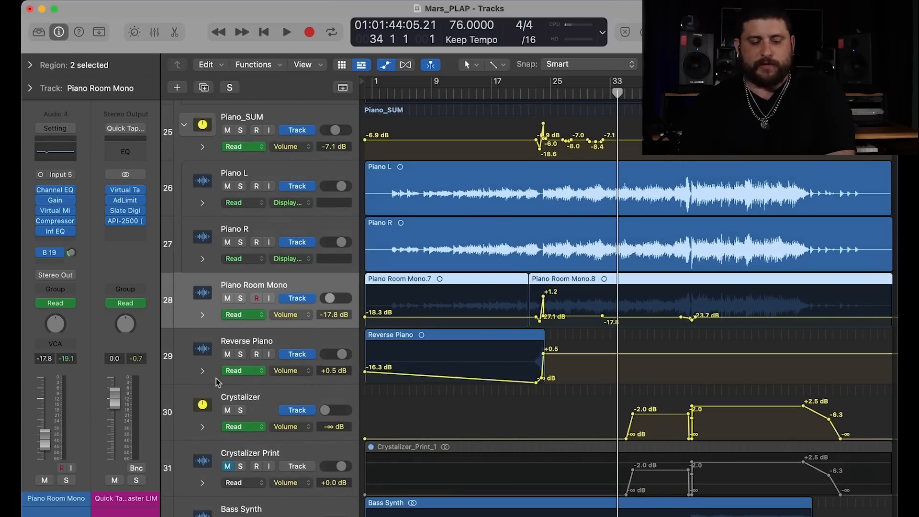
{"action": "left_click", "coordinate": [66, 253]}
{"action": "left_click", "coordinate": [135, 184]}
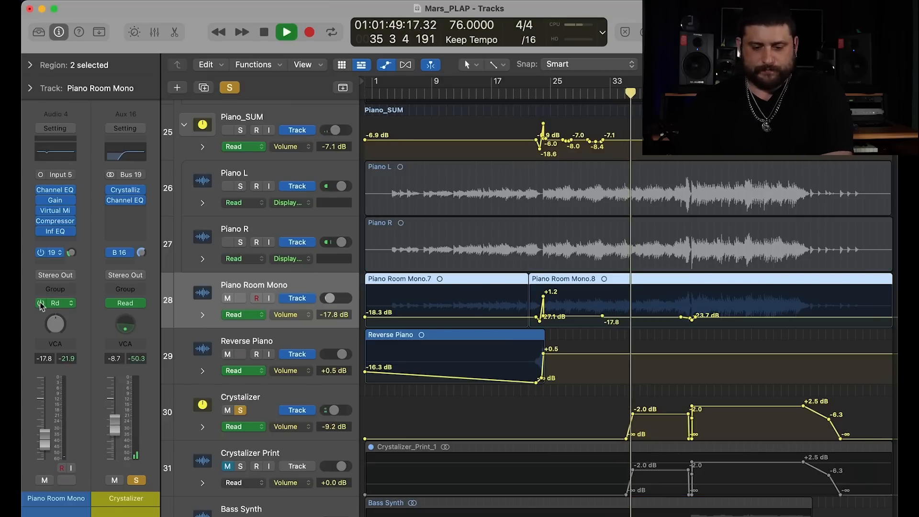
Audition the soloed Crystalizer aux at +5.0 dB with its automation off, and restore its Read automation
{"action": "left_click", "coordinate": [40, 303]}
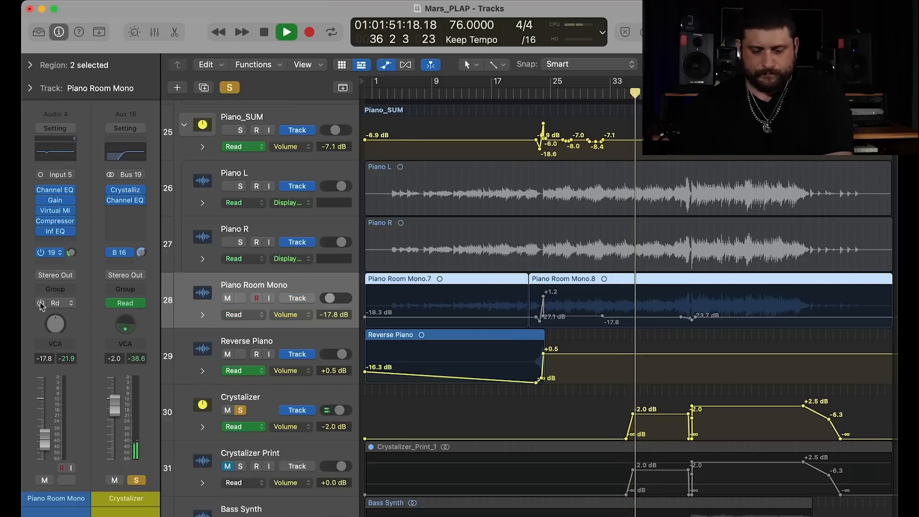
{"action": "left_click", "coordinate": [41, 303]}
{"action": "left_click", "coordinate": [110, 303]}
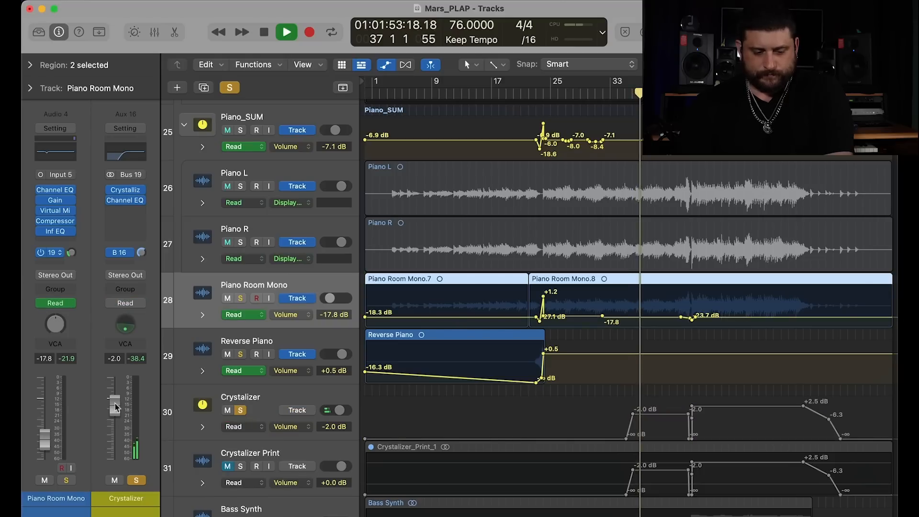
{"action": "left_click_drag", "start_coordinate": [118, 373], "coordinate": [117, 358]}
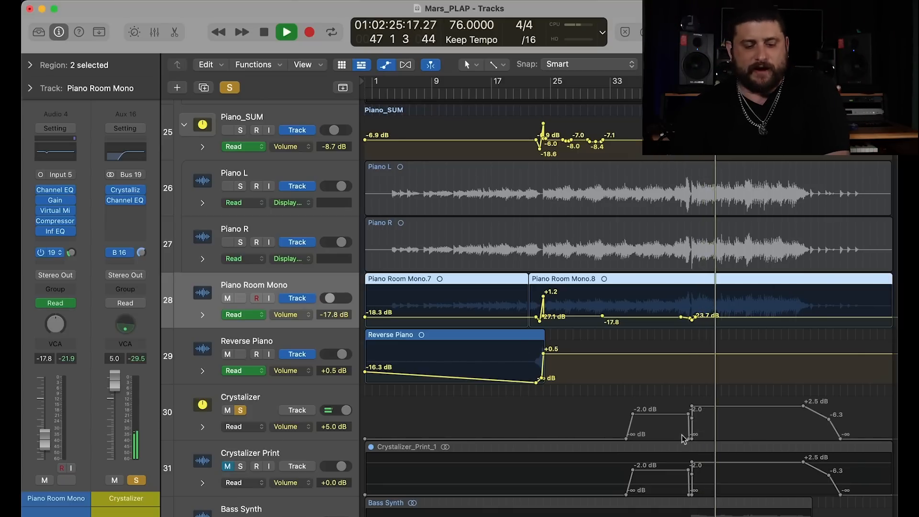
{"action": "left_click", "coordinate": [111, 302]}
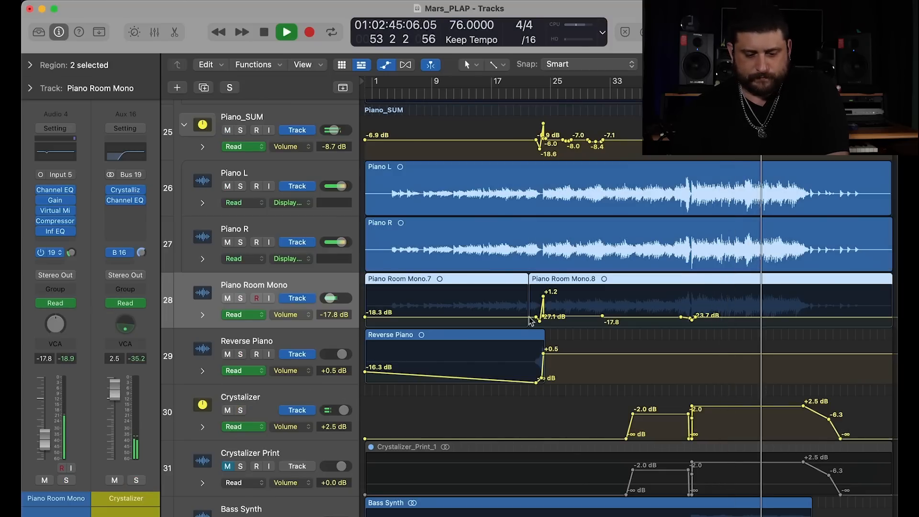
Play the full mix through to the ending while reviewing automation on the vocal, backing vocal and piano tracks, and stop playback
{"action": "scroll", "coordinate": [530, 320], "scroll_direction": "up", "scroll_amount": 2}
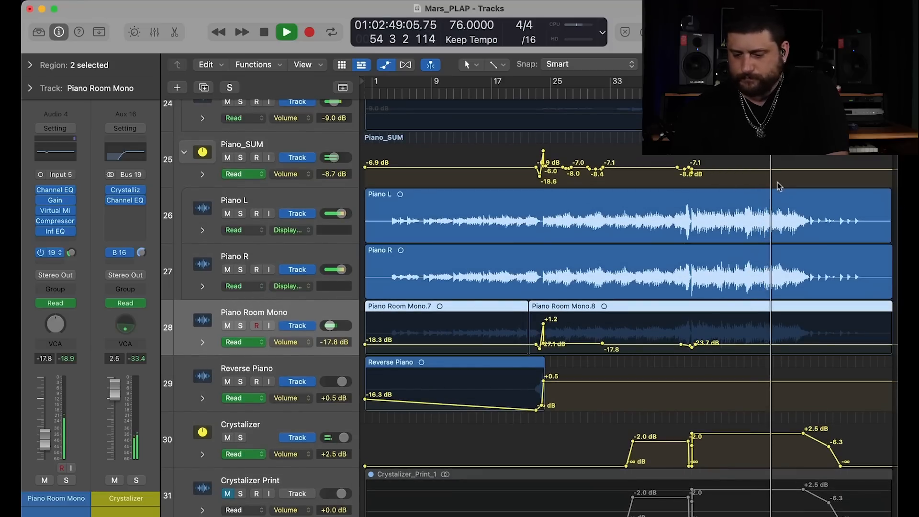
{"action": "scroll", "coordinate": [777, 186], "scroll_direction": "down", "scroll_amount": 5}
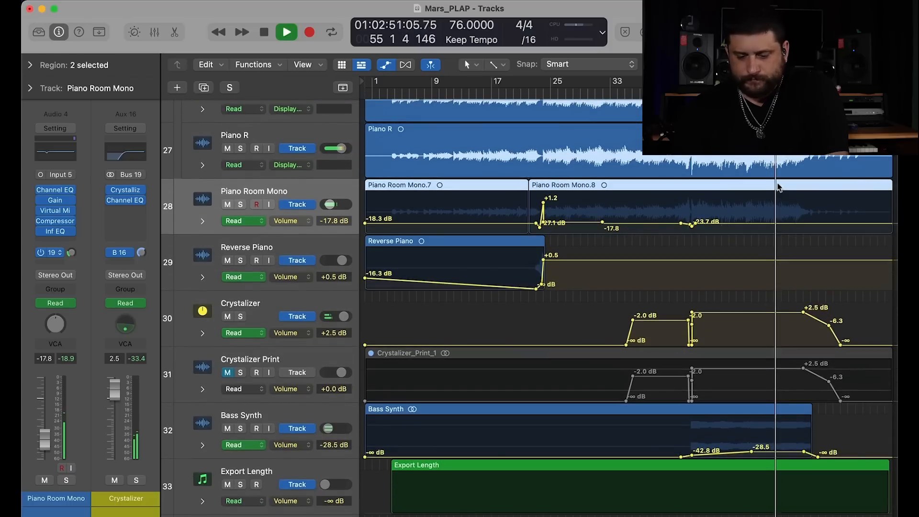
{"action": "scroll", "coordinate": [774, 172], "scroll_direction": "up", "scroll_amount": 15}
{"action": "scroll", "coordinate": [774, 171], "scroll_direction": "up", "scroll_amount": 20}
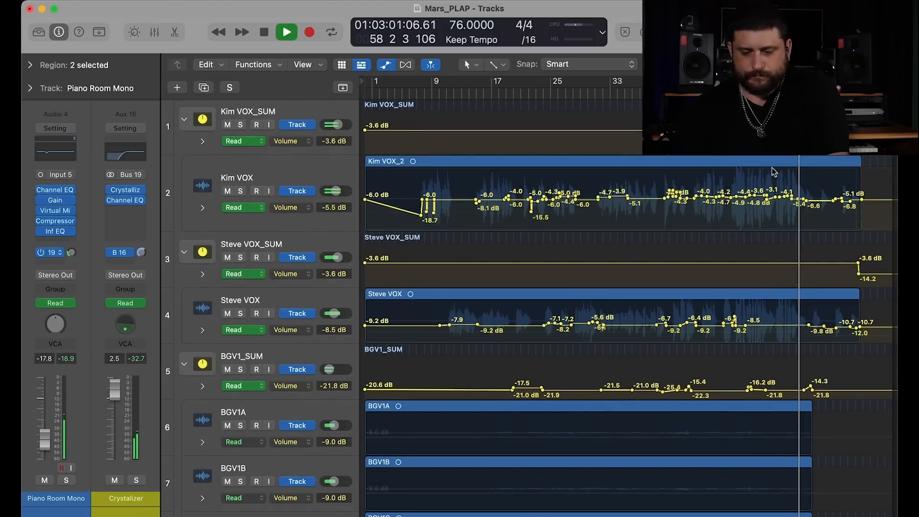
{"action": "left_click", "coordinate": [302, 114]}
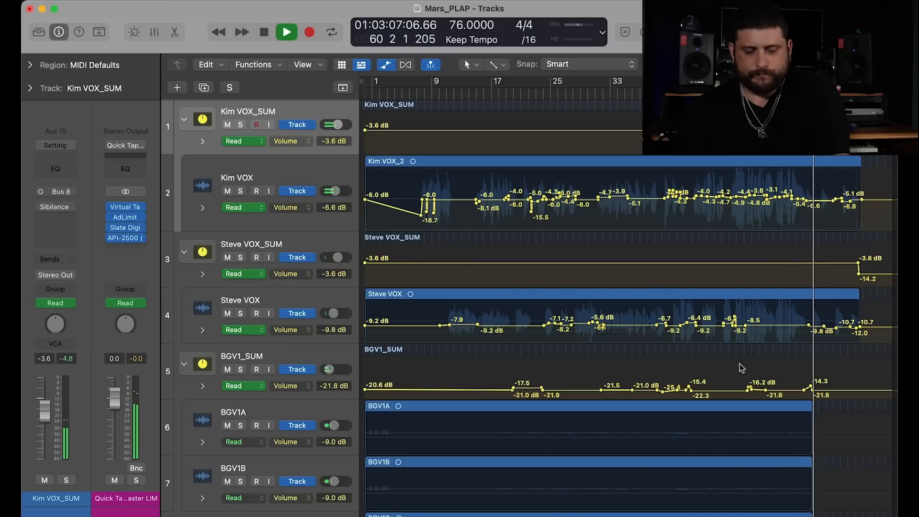
{"action": "scroll", "coordinate": [741, 368], "scroll_direction": "down", "scroll_amount": 15}
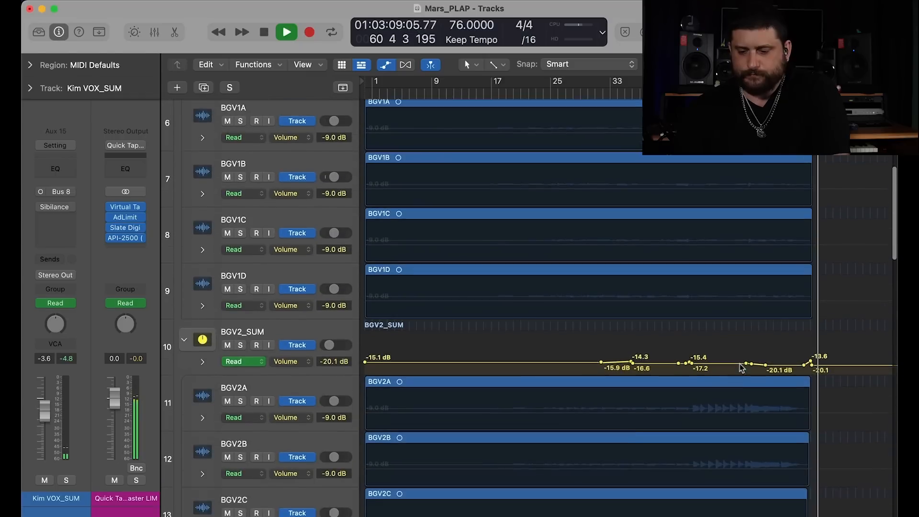
{"action": "scroll", "coordinate": [741, 368], "scroll_direction": "down", "scroll_amount": 20}
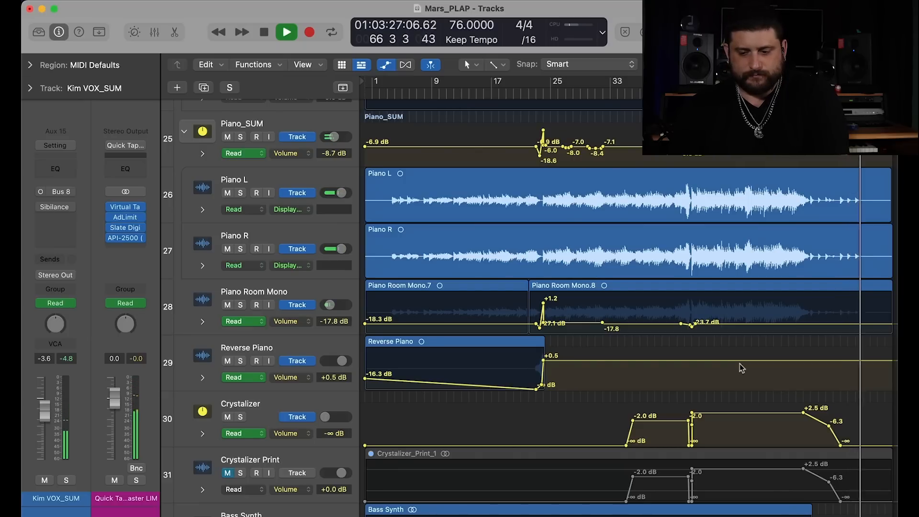
{"action": "key", "text": "space"}
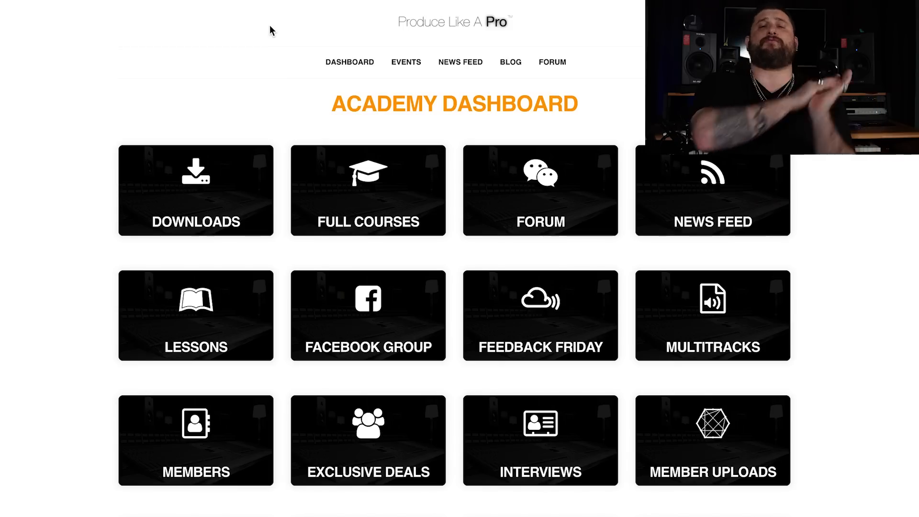
On the Produce Like A Pro academy dashboard, open Sessions with Steve and browse the available song posts
{"action": "scroll", "coordinate": [359, 354], "scroll_direction": "down", "scroll_amount": 1}
{"action": "scroll", "coordinate": [360, 382], "scroll_direction": "down", "scroll_amount": 3}
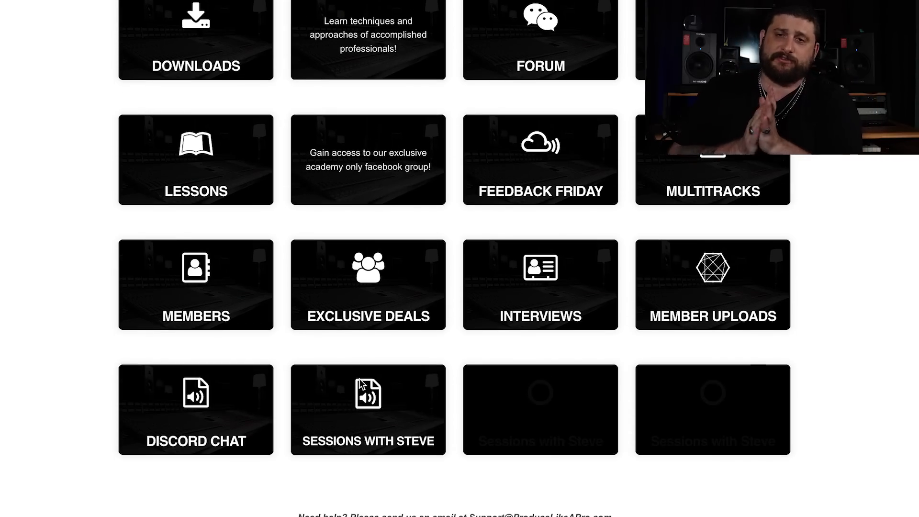
{"action": "left_click", "coordinate": [377, 419]}
{"action": "scroll", "coordinate": [362, 408], "scroll_direction": "down", "scroll_amount": 5}
{"action": "scroll", "coordinate": [363, 408], "scroll_direction": "down", "scroll_amount": 7}
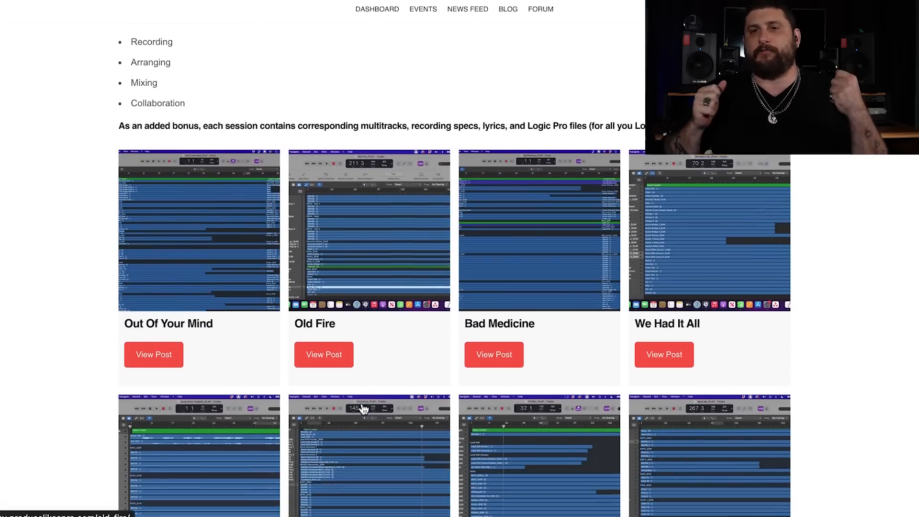
{"action": "scroll", "coordinate": [362, 407], "scroll_direction": "down", "scroll_amount": 8}
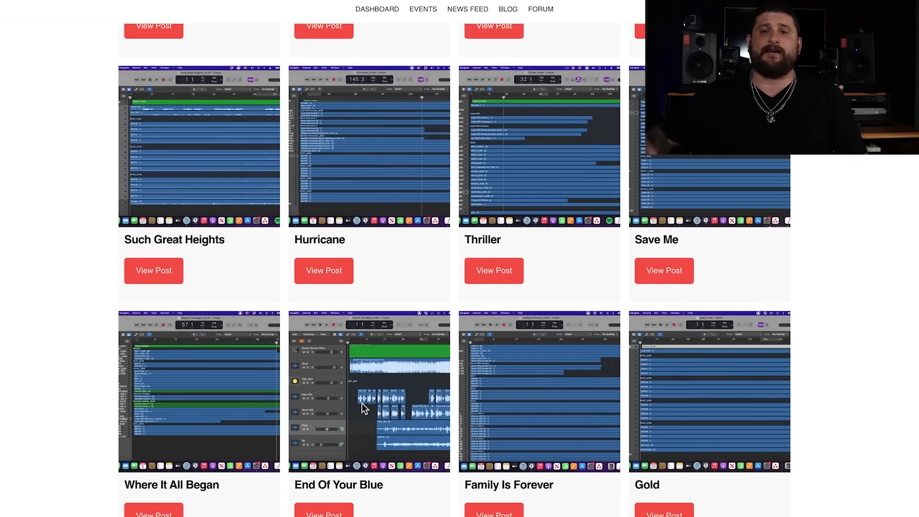
{"action": "scroll", "coordinate": [362, 407], "scroll_direction": "down", "scroll_amount": 10}
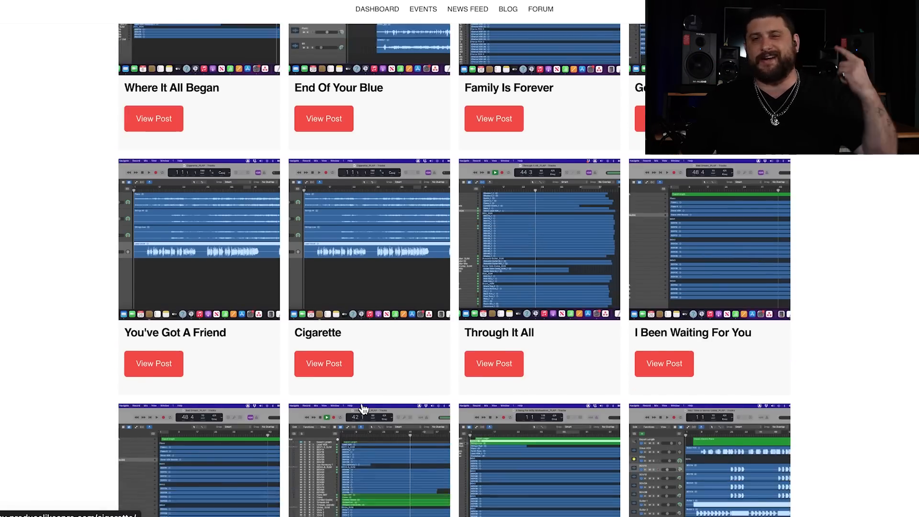
{"action": "scroll", "coordinate": [363, 408], "scroll_direction": "down", "scroll_amount": 3}
Open the Out Of Your Mind session post and review its description and downloadable files and resources
{"action": "scroll", "coordinate": [363, 408], "scroll_direction": "up", "scroll_amount": 20}
{"action": "scroll", "coordinate": [364, 408], "scroll_direction": "up", "scroll_amount": 7}
{"action": "scroll", "coordinate": [303, 437], "scroll_direction": "down", "scroll_amount": 3}
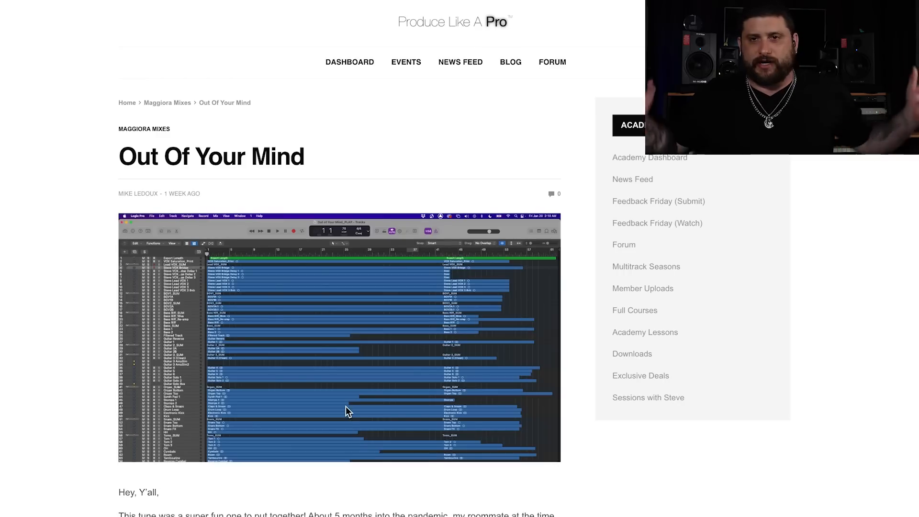
{"action": "scroll", "coordinate": [346, 406], "scroll_direction": "down", "scroll_amount": 3}
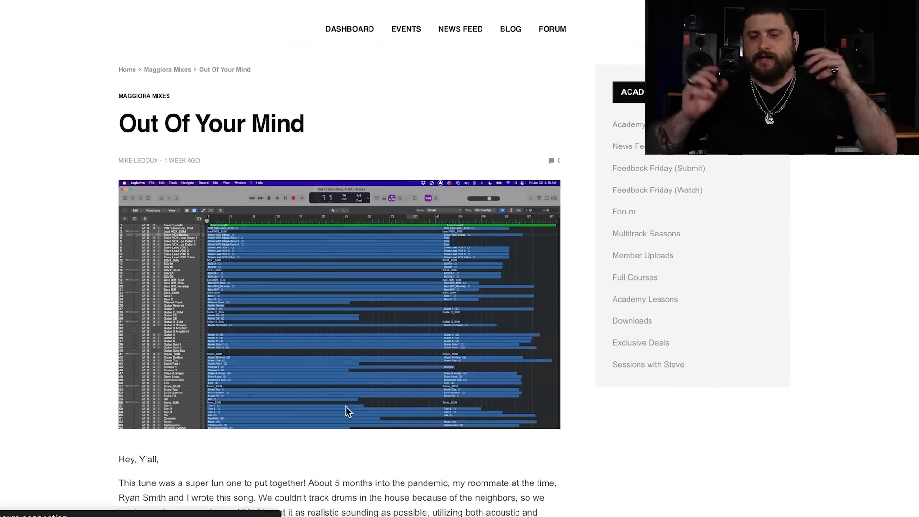
{"action": "scroll", "coordinate": [346, 408], "scroll_direction": "down", "scroll_amount": 7}
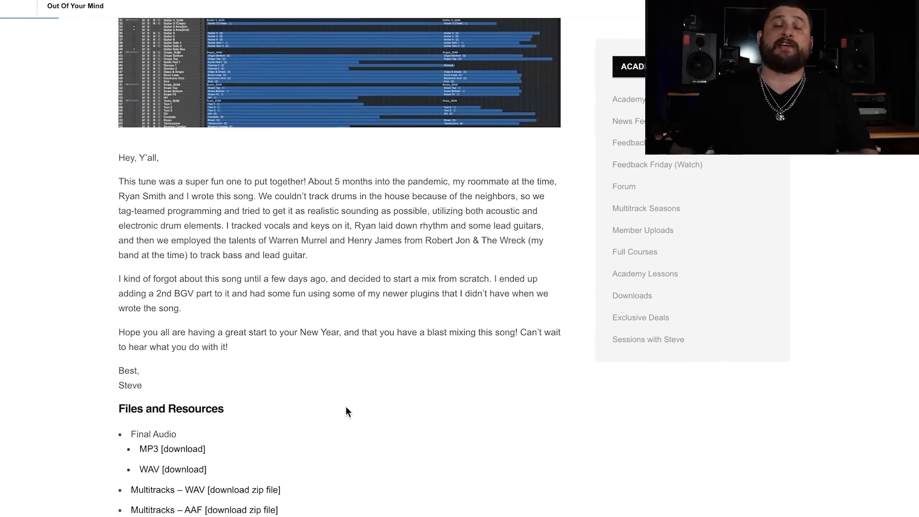
Review the session info, credits and plugins-used list of the Out Of Your Mind post, and return to the start of the post
{"action": "scroll", "coordinate": [345, 406], "scroll_direction": "down", "scroll_amount": 3}
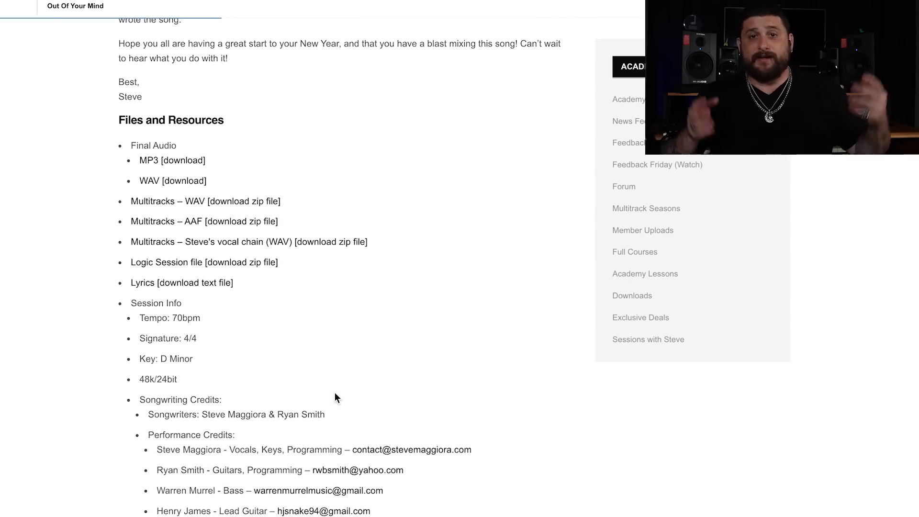
{"action": "scroll", "coordinate": [346, 323], "scroll_direction": "down", "scroll_amount": 3}
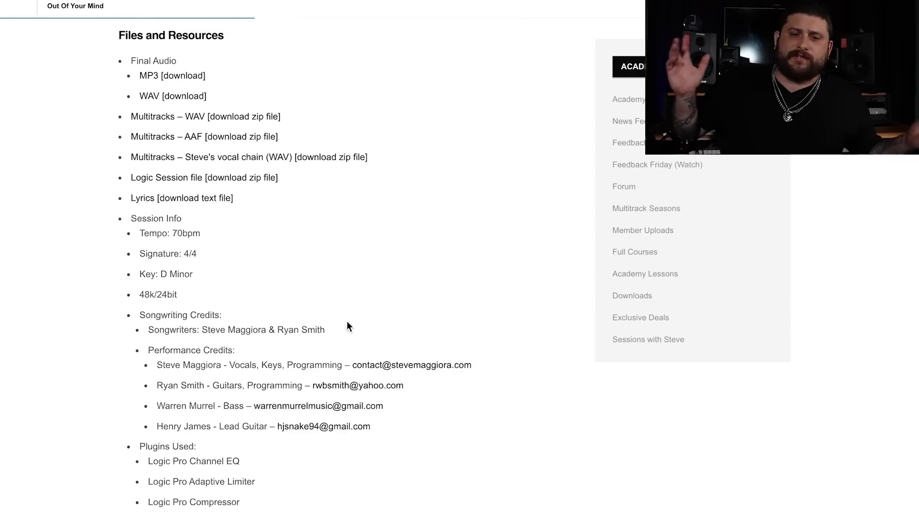
{"action": "scroll", "coordinate": [348, 324], "scroll_direction": "down", "scroll_amount": 9}
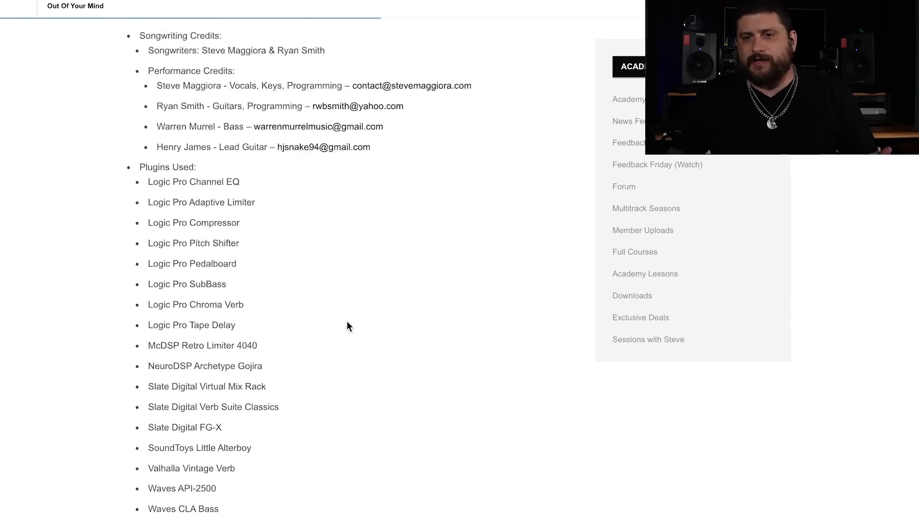
{"action": "scroll", "coordinate": [346, 326], "scroll_direction": "up", "scroll_amount": 12}
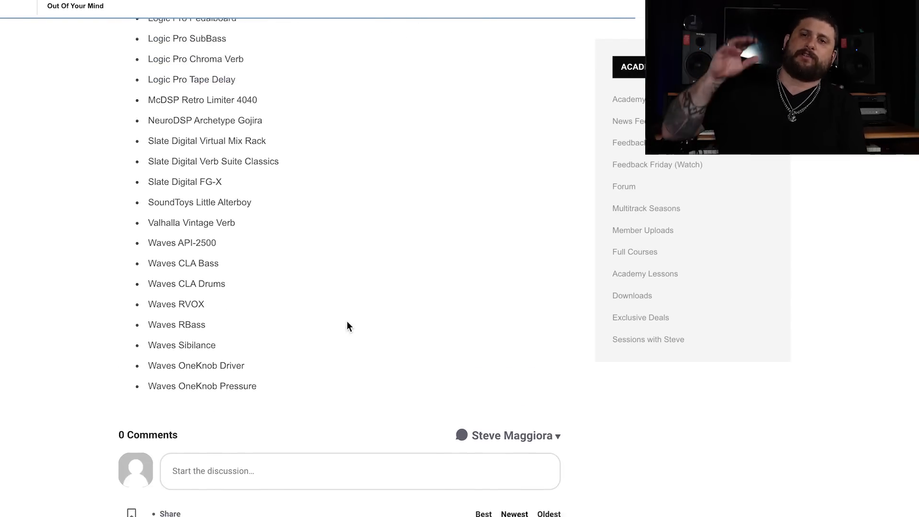
{"action": "scroll", "coordinate": [347, 326], "scroll_direction": "up", "scroll_amount": 13}
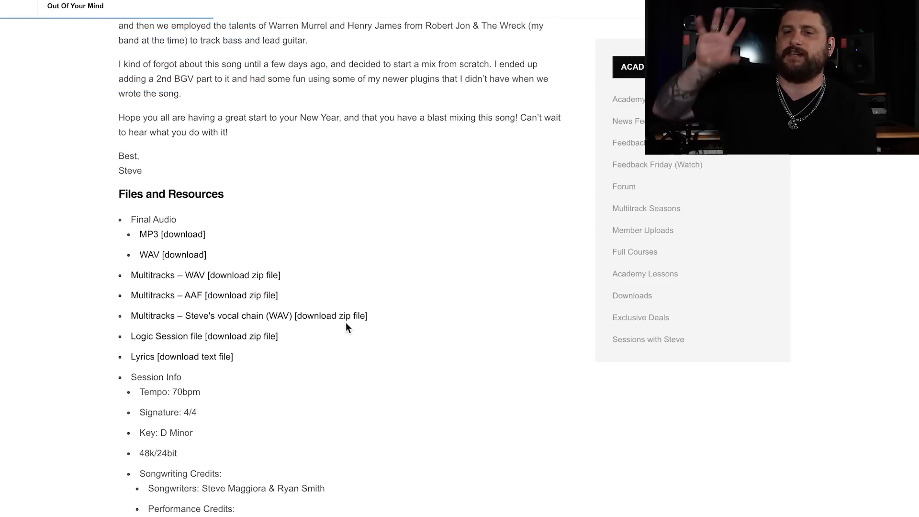
{"action": "scroll", "coordinate": [347, 326], "scroll_direction": "up", "scroll_amount": 2}
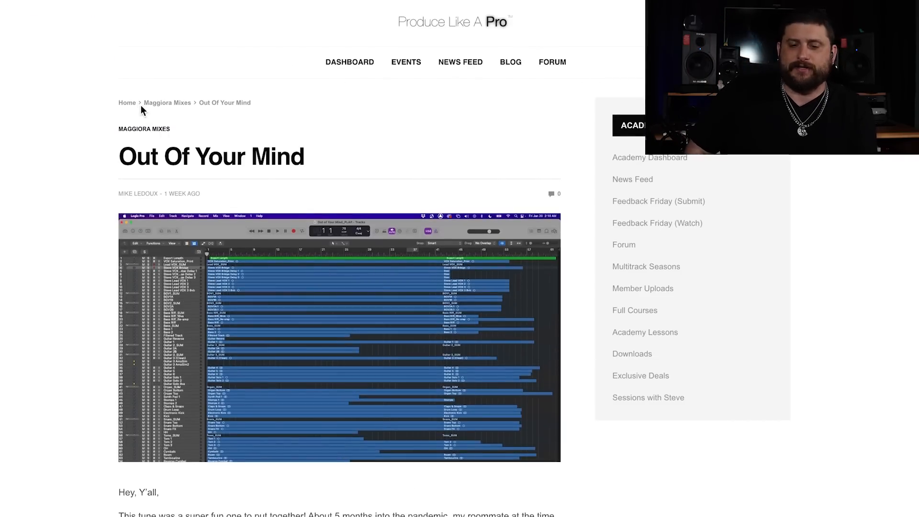